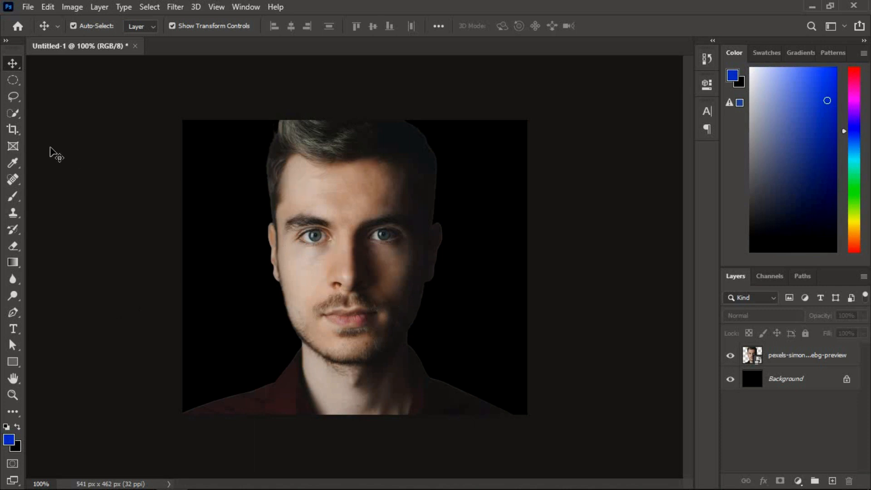
Crop away the lower part of the portrait so the canvas becomes 541 × 400 px.
{"action": "left_click", "coordinate": [13, 130]}
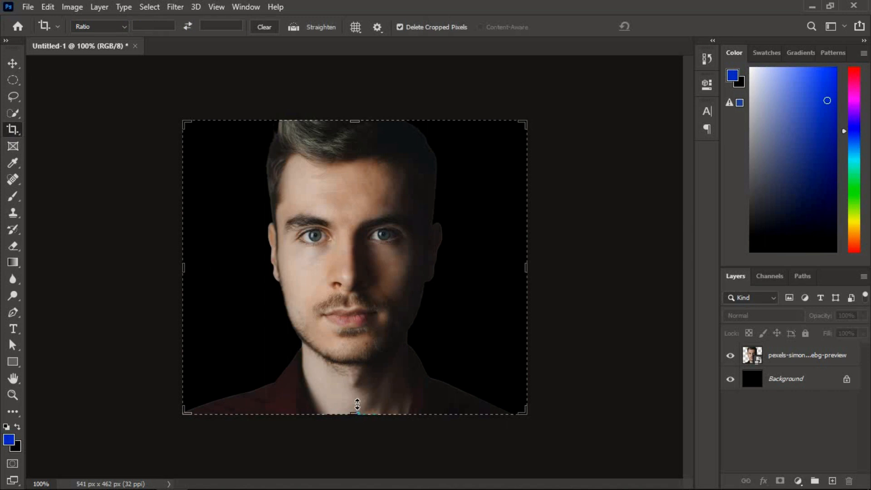
{"action": "left_click_drag", "start_coordinate": [357, 403], "coordinate": [357, 394]}
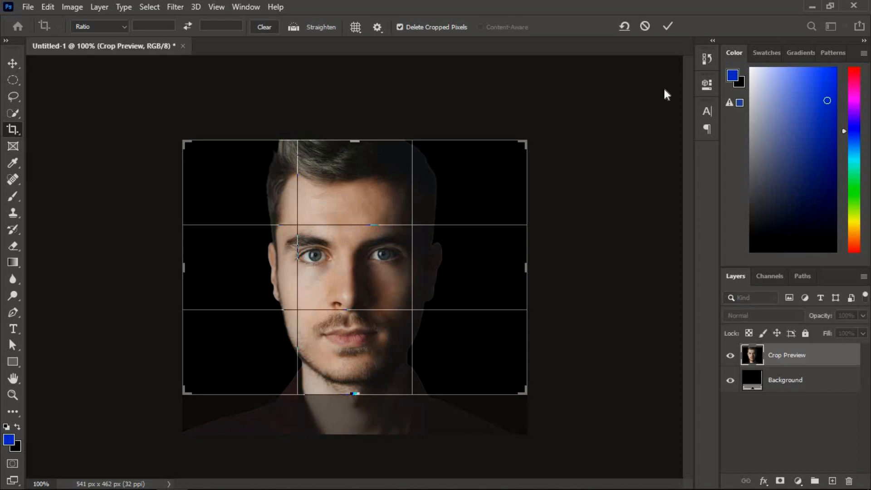
{"action": "left_click", "coordinate": [664, 32]}
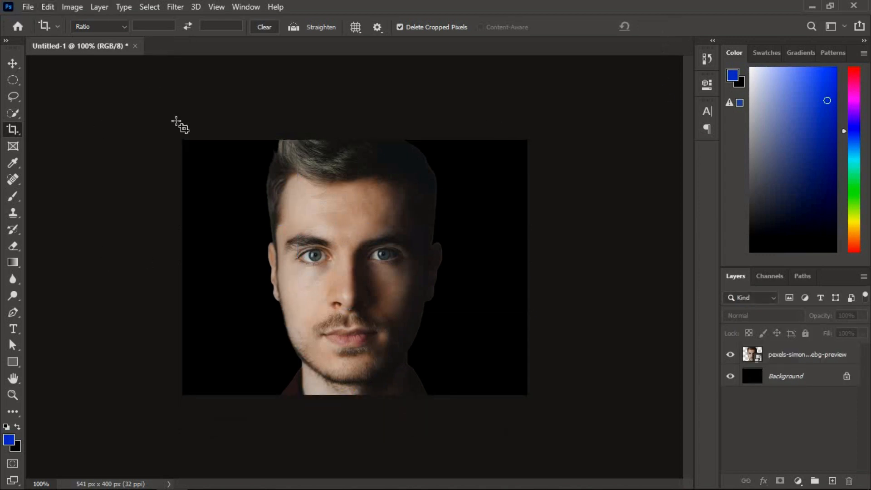
Apply Curves to the portrait layer with RGB points at input 208/output 175, input 83/output 24 and the white point's output at 204.
{"action": "left_click", "coordinate": [803, 352]}
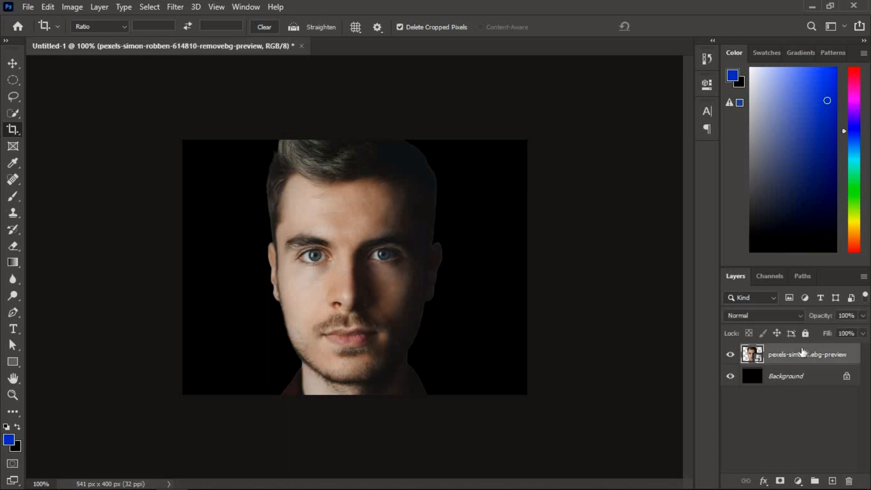
{"action": "left_click", "coordinate": [73, 7]}
{"action": "mouse_move", "coordinate": [80, 40]}
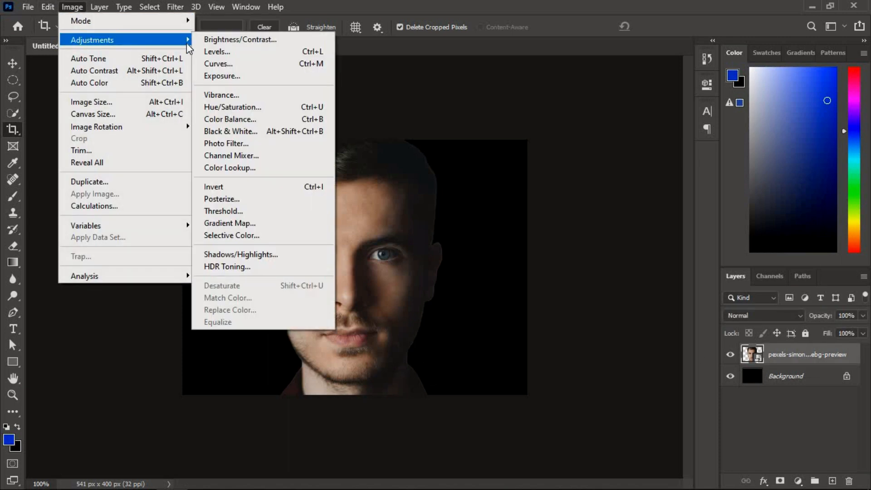
{"action": "left_click", "coordinate": [217, 63]}
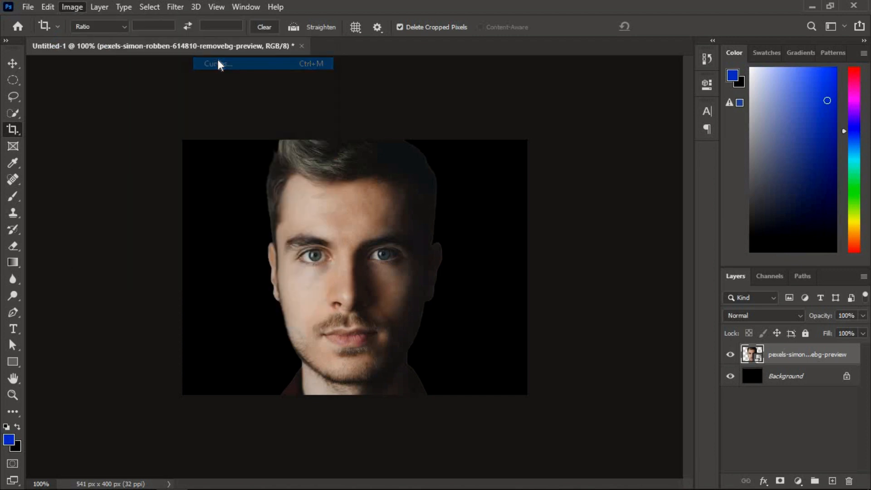
{"action": "left_click_drag", "start_coordinate": [534, 56], "coordinate": [764, 68]}
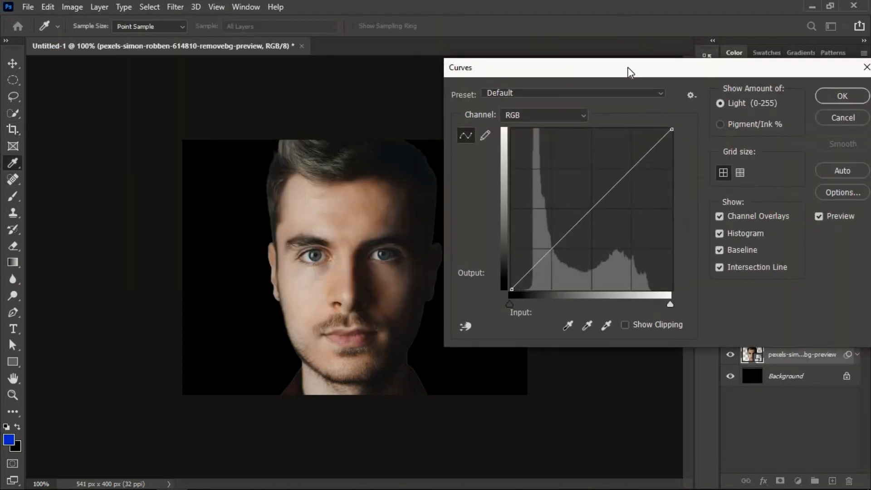
{"action": "left_click", "coordinate": [603, 195]}
{"action": "left_click_drag", "start_coordinate": [611, 199], "coordinate": [642, 179]}
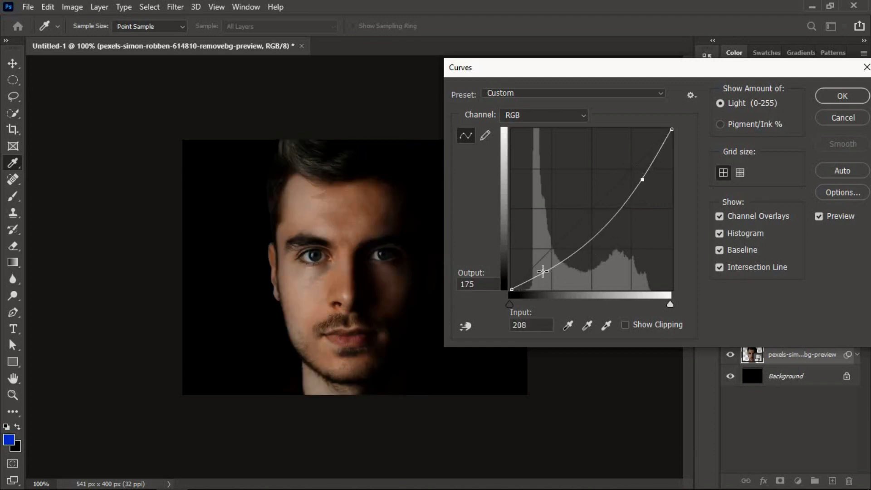
{"action": "left_click_drag", "start_coordinate": [542, 271], "coordinate": [563, 273]}
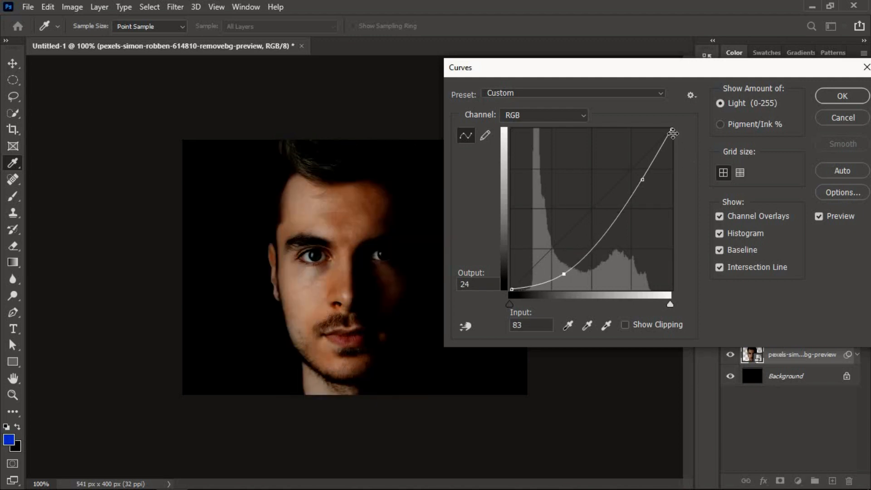
{"action": "left_click_drag", "start_coordinate": [673, 136], "coordinate": [672, 162]}
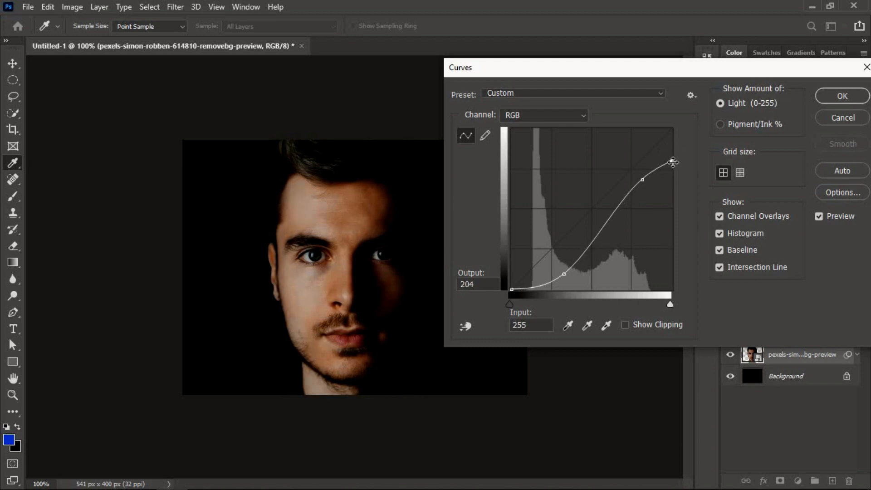
{"action": "left_click", "coordinate": [843, 95]}
{"action": "key", "text": "c"}
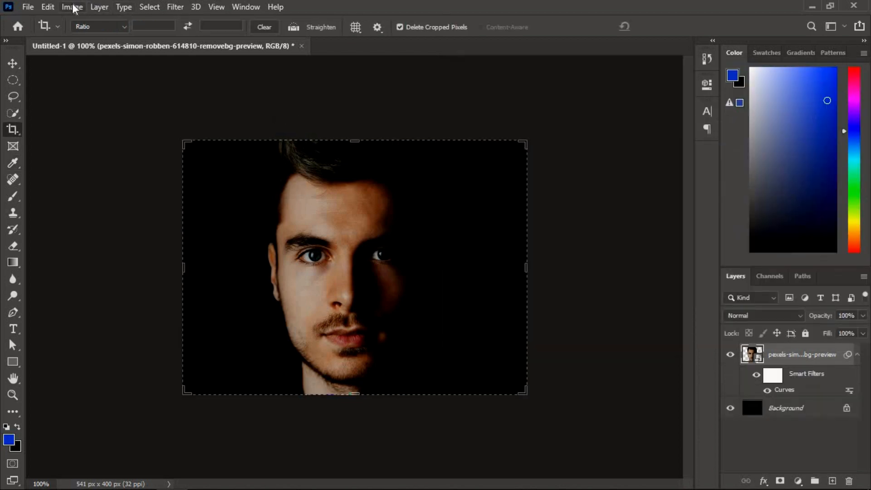
Apply a Brightness/Contrast adjustment to the portrait layer with brightness 20 and contrast 34.
{"action": "left_click", "coordinate": [72, 7]}
{"action": "mouse_move", "coordinate": [92, 40]}
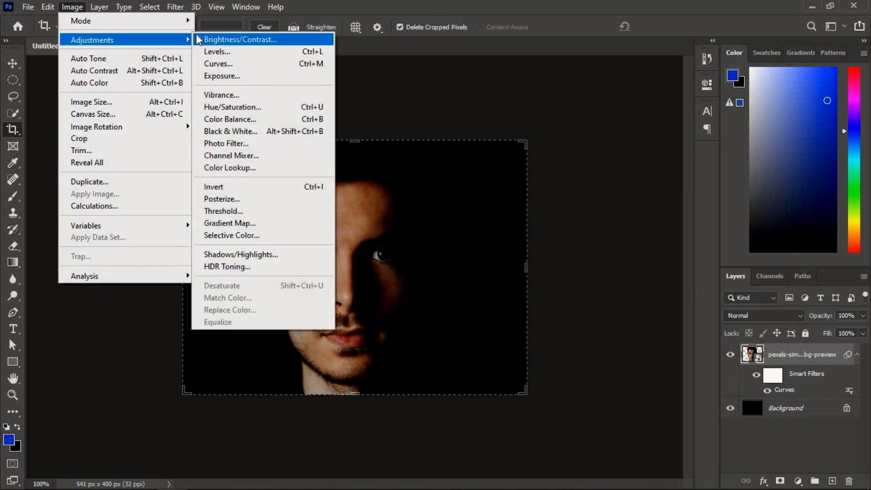
{"action": "left_click", "coordinate": [229, 40]}
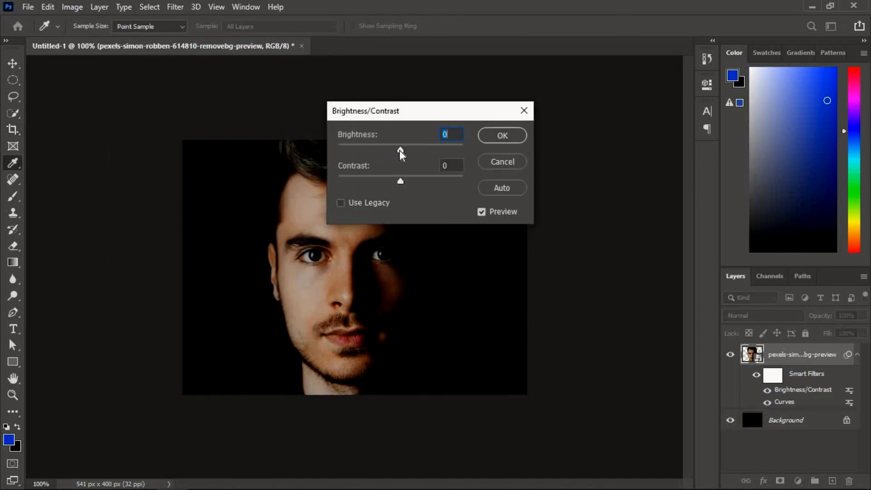
{"action": "mouse_move", "coordinate": [401, 155]}
{"action": "left_mouse_down"}
{"action": "mouse_move", "coordinate": [392, 155]}
{"action": "mouse_move", "coordinate": [438, 155]}
{"action": "mouse_move", "coordinate": [401, 152]}
{"action": "mouse_move", "coordinate": [408, 152]}
{"action": "left_mouse_up"}
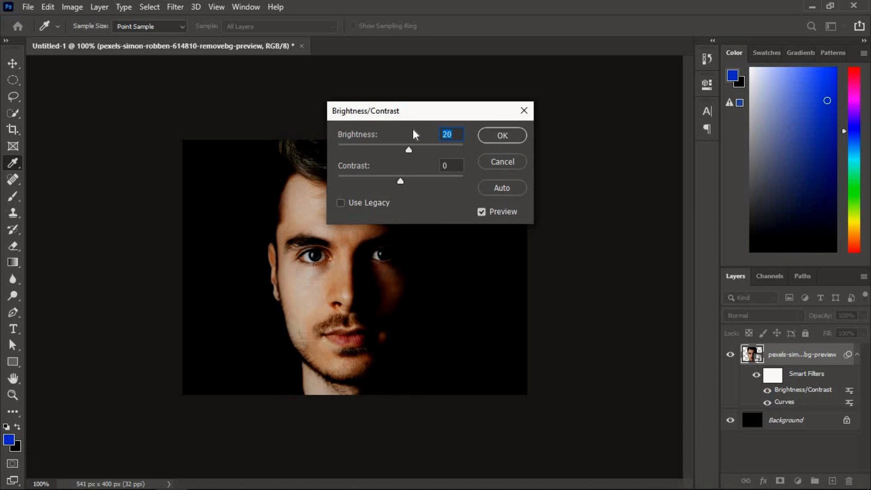
{"action": "left_click_drag", "start_coordinate": [402, 182], "coordinate": [423, 181]}
{"action": "key", "text": "Tab"}
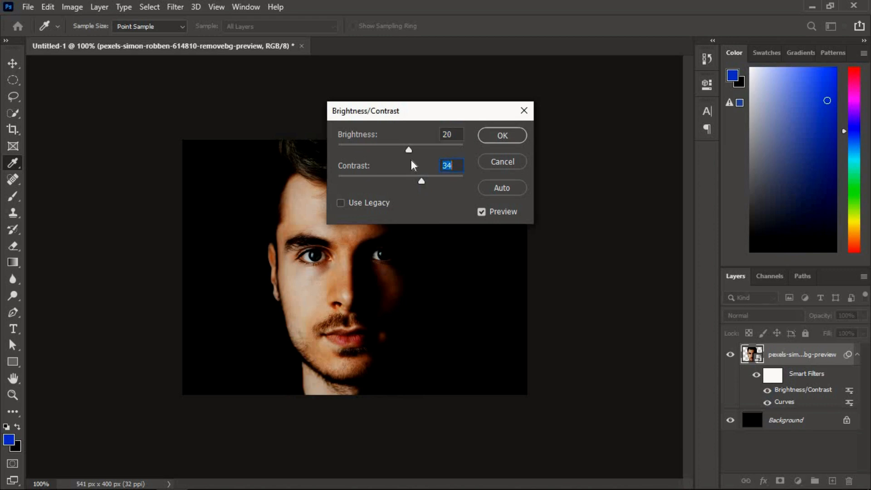
{"action": "left_click", "coordinate": [505, 138]}
{"action": "key", "text": "c"}
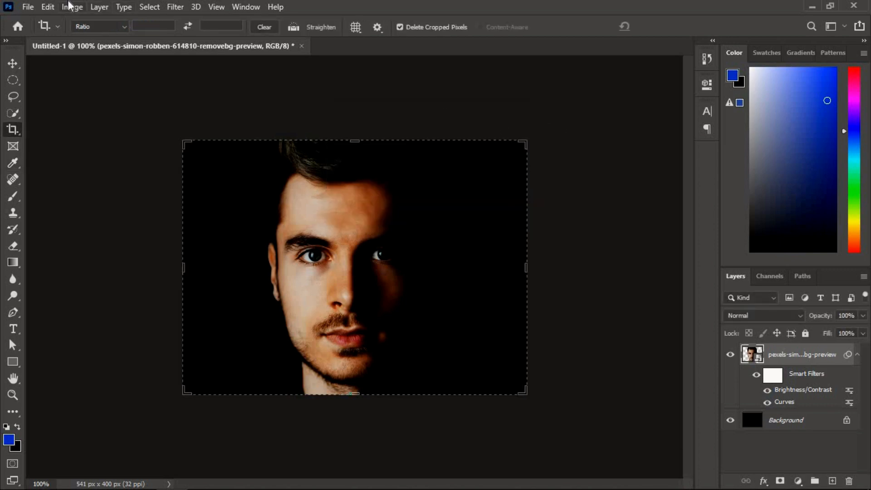
Apply the automatic Auto Tone, Auto Contrast and Auto Color corrections to the image.
{"action": "left_click", "coordinate": [71, 7]}
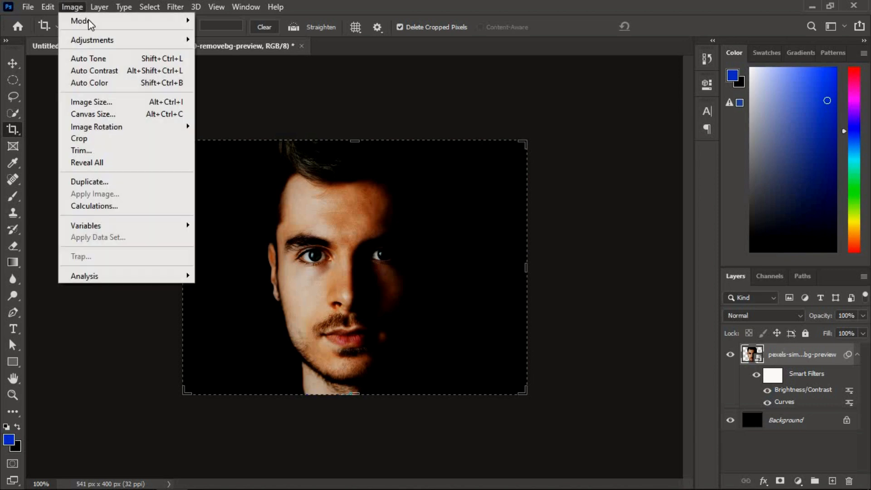
{"action": "left_click", "coordinate": [92, 58]}
{"action": "left_click", "coordinate": [81, 6]}
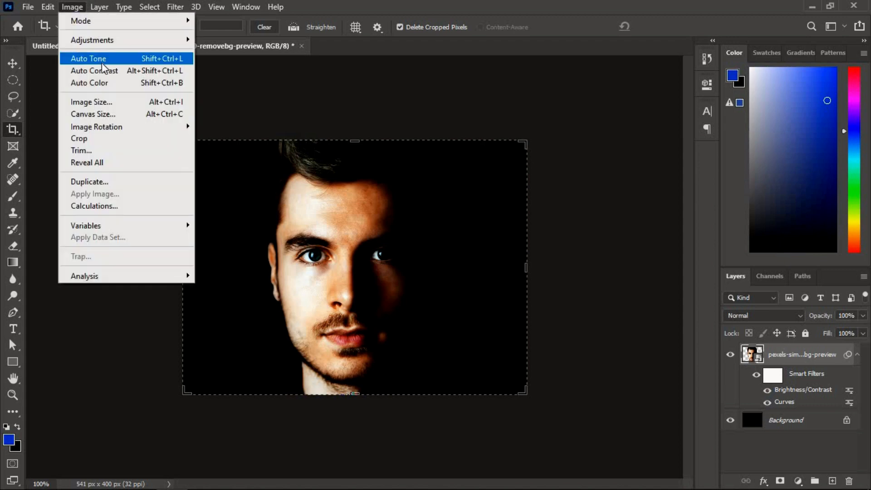
{"action": "left_click", "coordinate": [76, 7]}
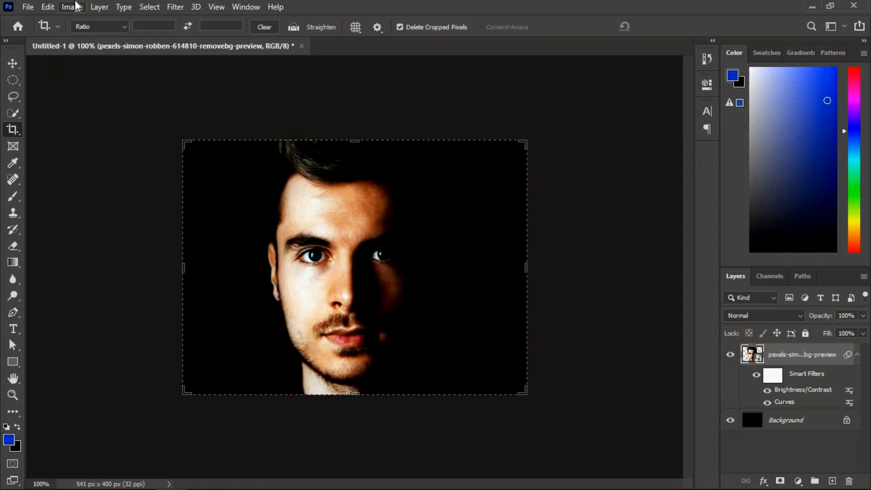
{"action": "left_click", "coordinate": [75, 6]}
{"action": "left_click", "coordinate": [91, 82]}
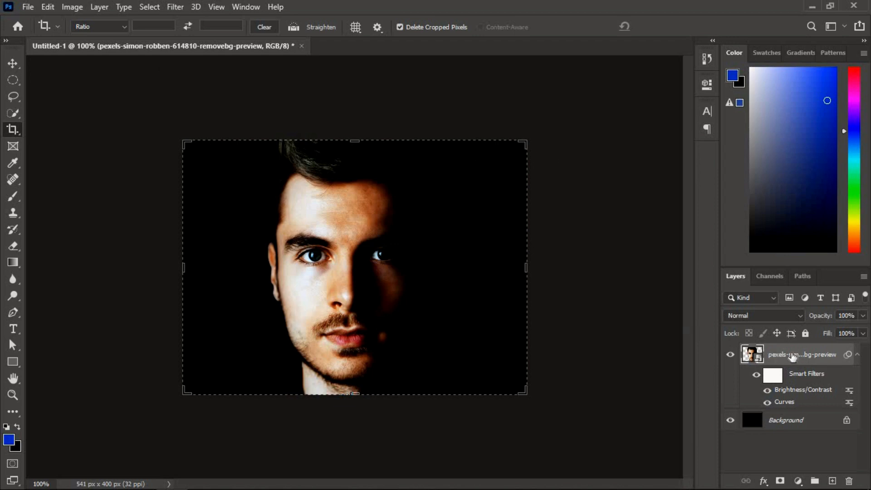
Convert the portrait layer with its smart filters to a new smart object and rasterize it.
{"action": "right_click", "coordinate": [792, 357]}
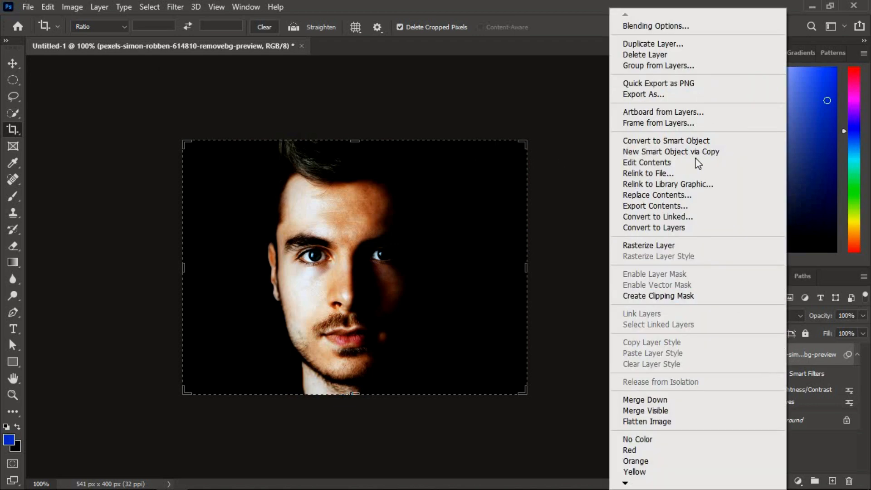
{"action": "left_click", "coordinate": [687, 140]}
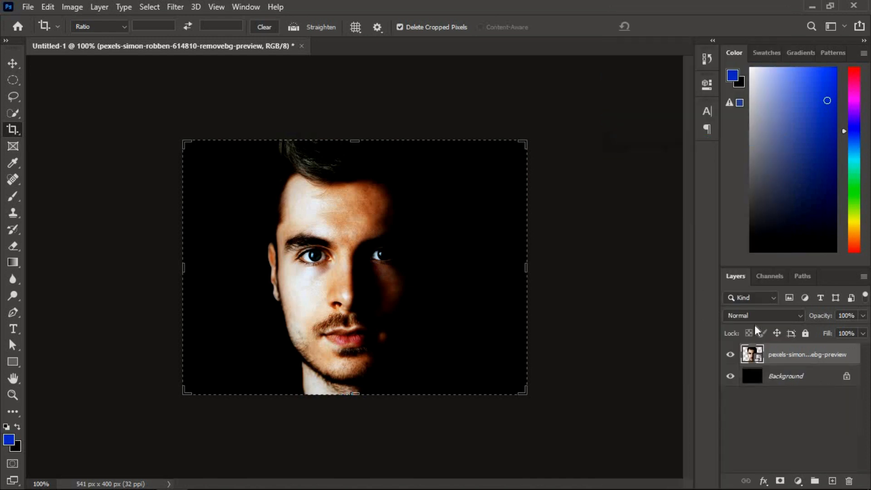
{"action": "right_click", "coordinate": [783, 352]}
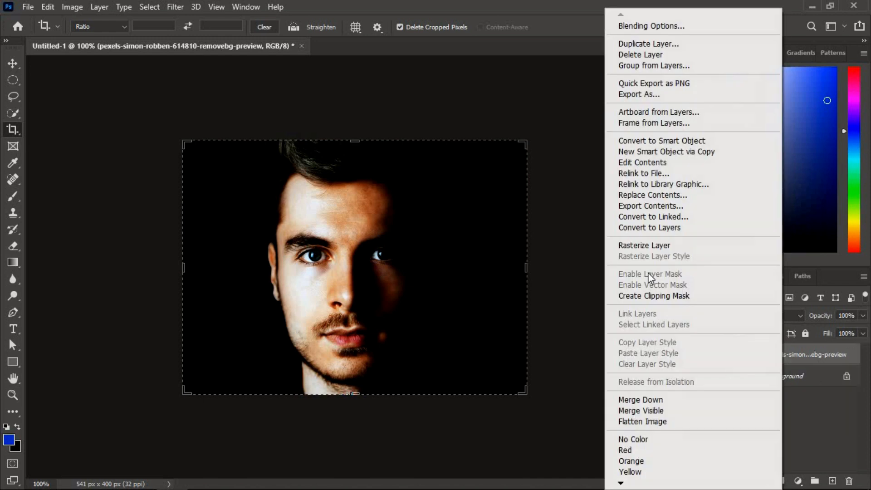
{"action": "left_click", "coordinate": [643, 245]}
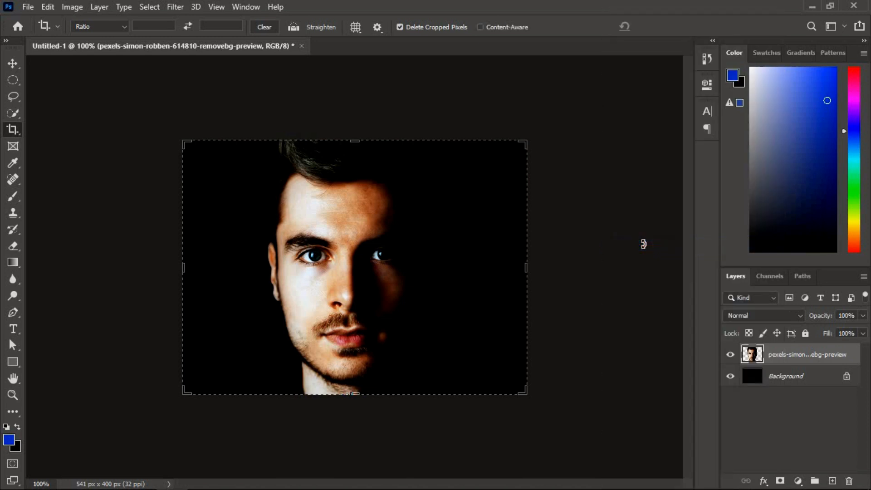
Place the image file 10 from the Desktop > edits > new folder as an embedded layer.
{"action": "left_click", "coordinate": [8, 349]}
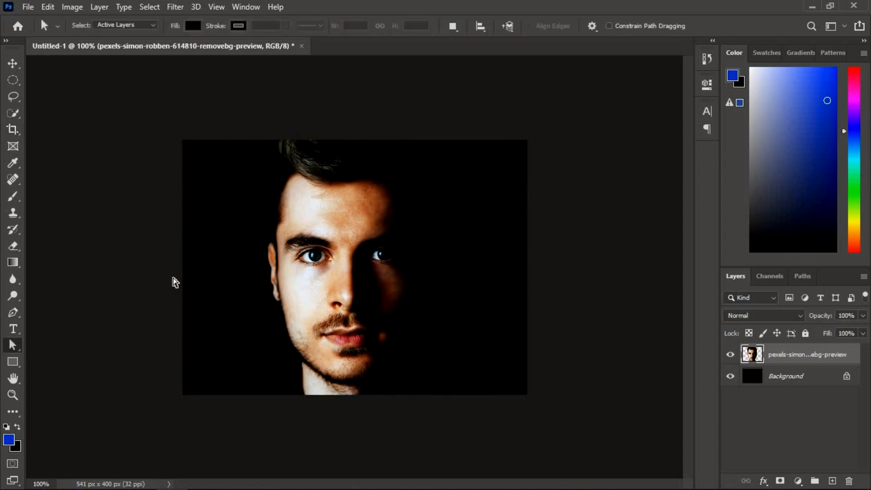
{"action": "left_click", "coordinate": [29, 6]}
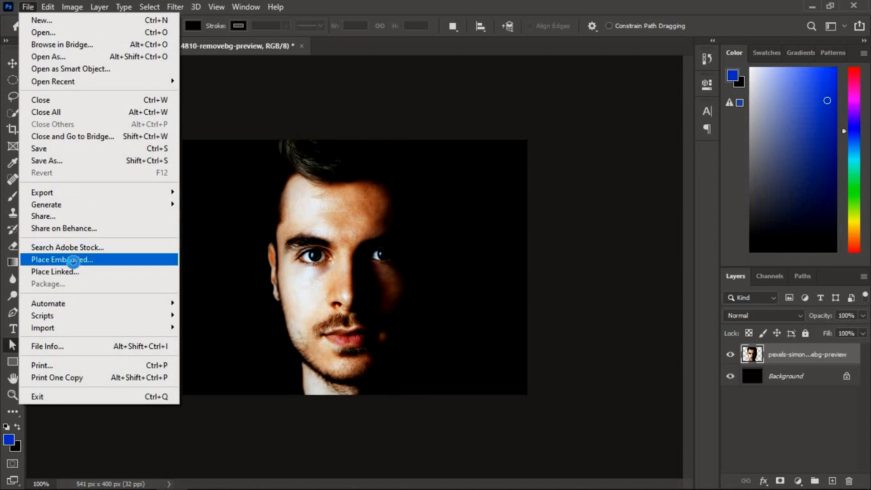
{"action": "left_click", "coordinate": [70, 260]}
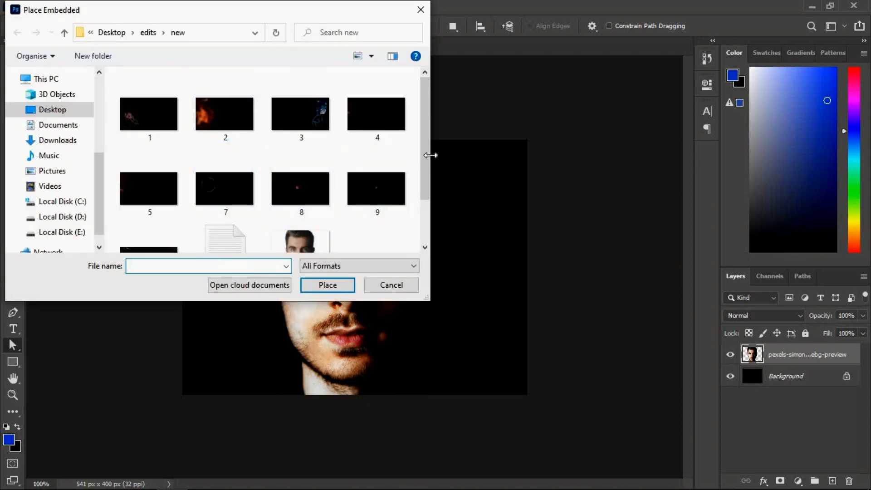
{"action": "left_click_drag", "start_coordinate": [424, 155], "coordinate": [427, 246]}
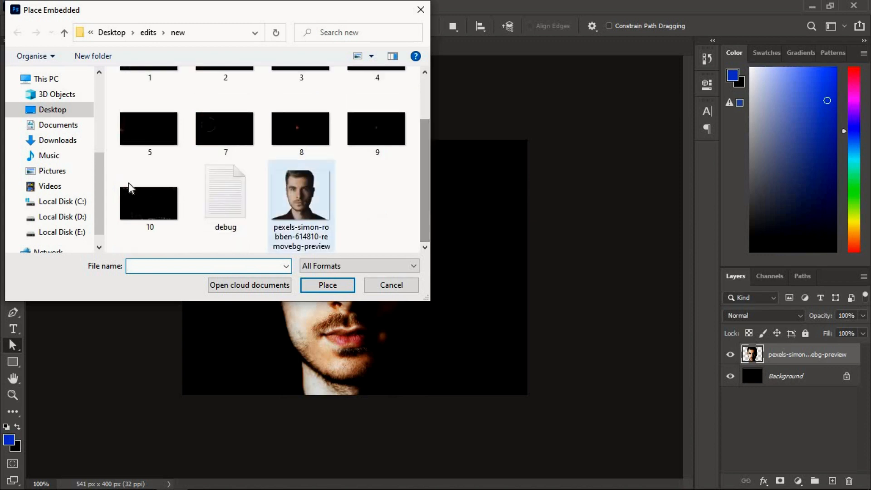
{"action": "left_click", "coordinate": [127, 182]}
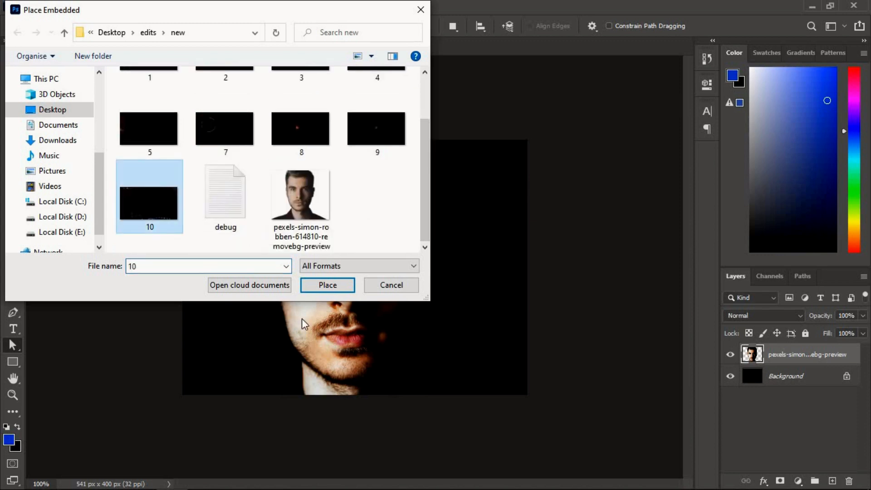
{"action": "left_click", "coordinate": [318, 286]}
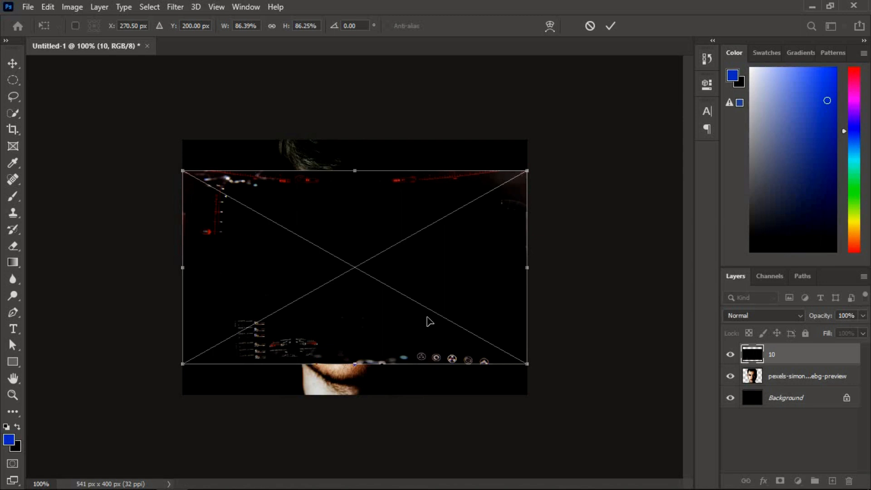
Stretch the placed image 10 to about 113.49% height so it covers the canvas, and set its blend mode to Screen.
{"action": "left_click_drag", "start_coordinate": [427, 318], "coordinate": [430, 292]}
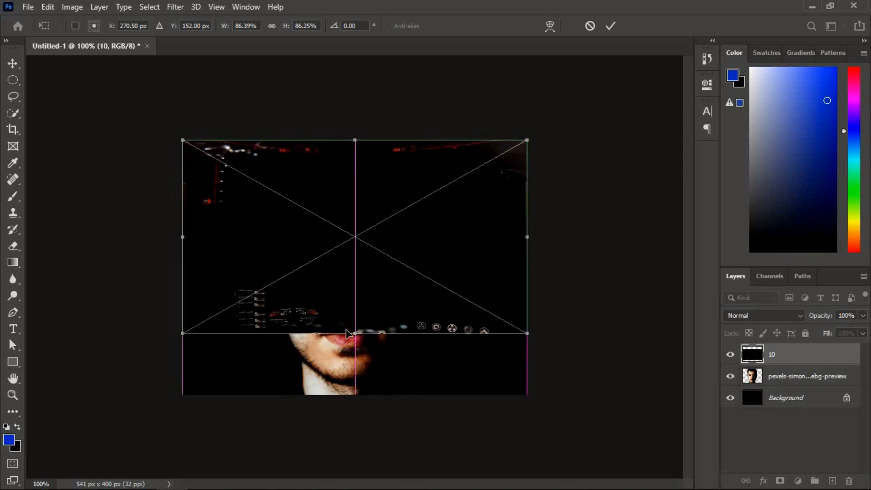
{"action": "left_click_drag", "start_coordinate": [347, 334], "coordinate": [353, 389]}
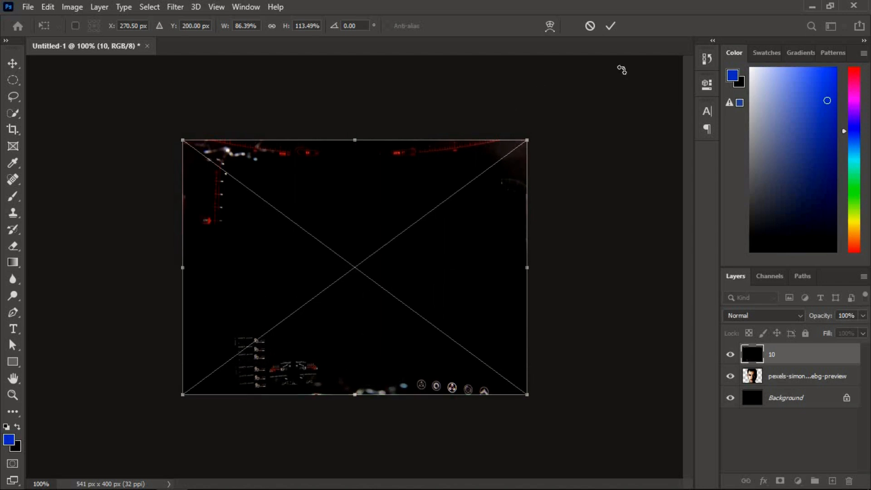
{"action": "left_click", "coordinate": [611, 26]}
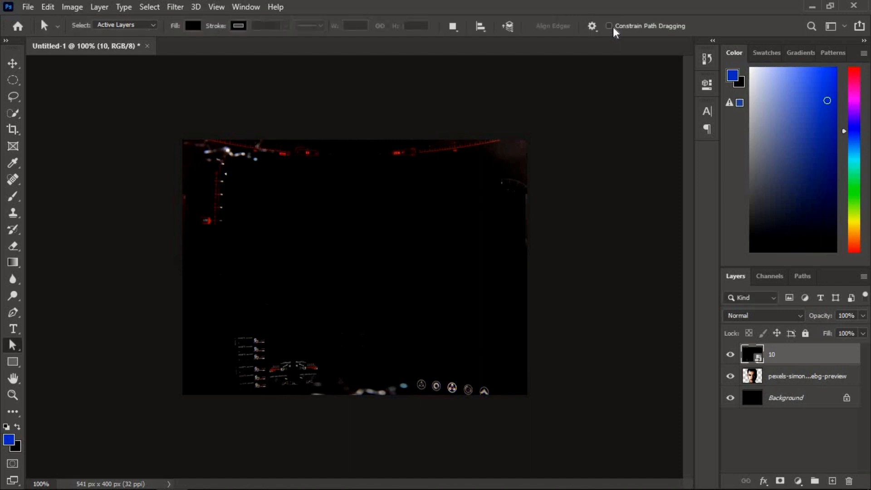
{"action": "left_click", "coordinate": [767, 316]}
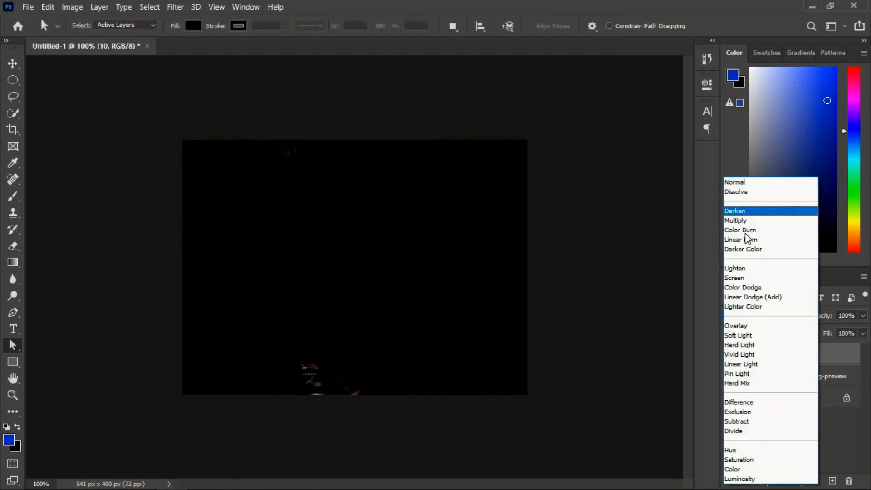
{"action": "left_click", "coordinate": [747, 278]}
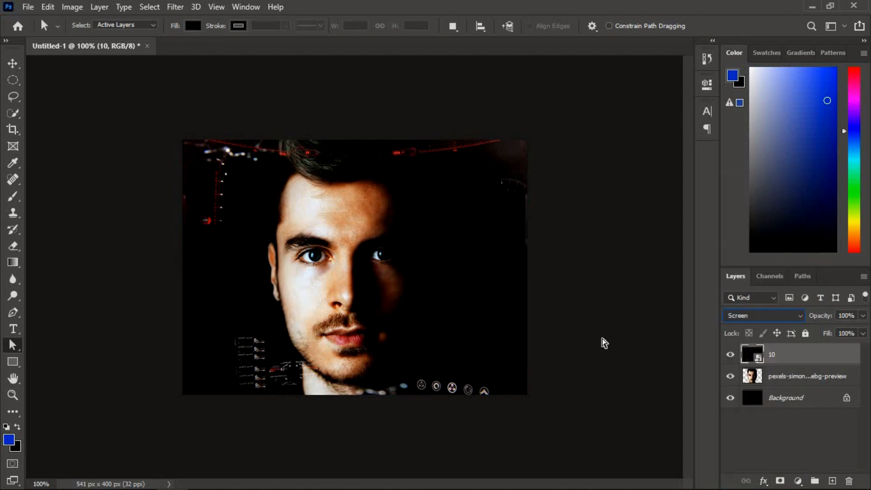
Place the image file 5 from the Desktop > edits > new folder as an embedded layer.
{"action": "left_click", "coordinate": [32, 5]}
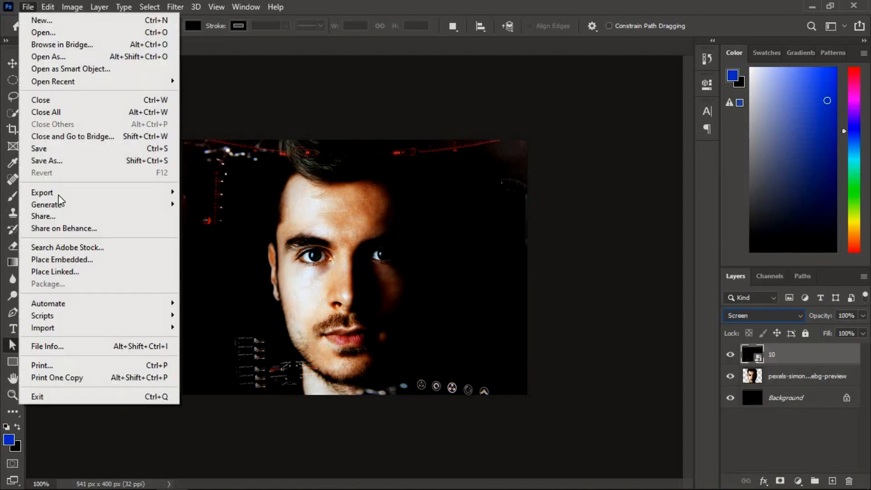
{"action": "left_click", "coordinate": [53, 259]}
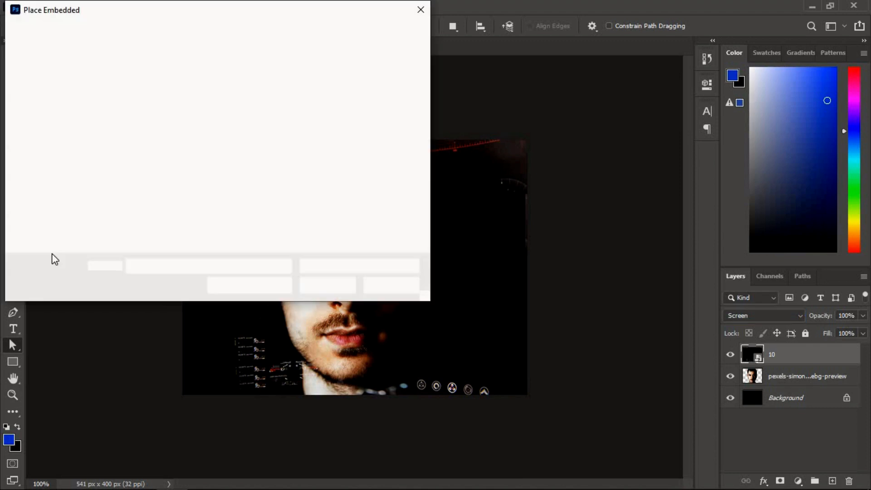
{"action": "left_click", "coordinate": [136, 183]}
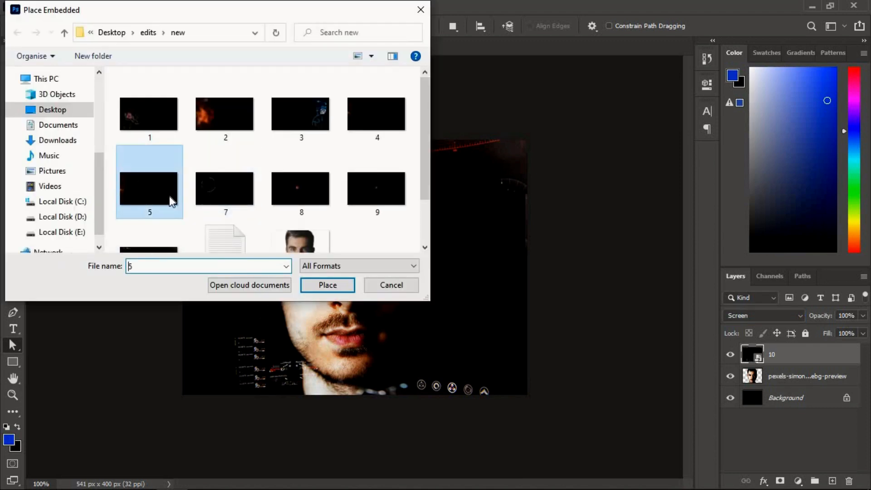
{"action": "left_click", "coordinate": [307, 286]}
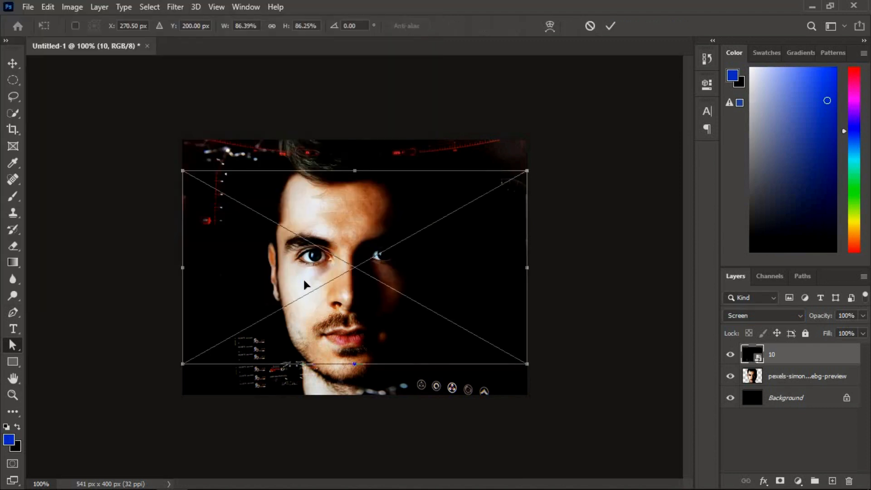
Stretch the placed image 5 to about 101.40% width and 113.49% height to cover the canvas, and set its blend mode to Screen.
{"action": "left_click_drag", "start_coordinate": [302, 276], "coordinate": [304, 253]}
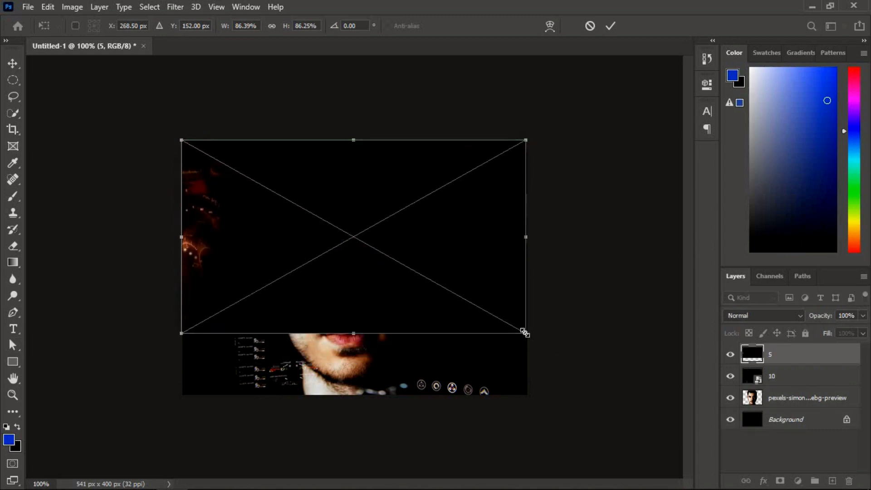
{"action": "left_click_drag", "start_coordinate": [525, 333], "coordinate": [584, 392]}
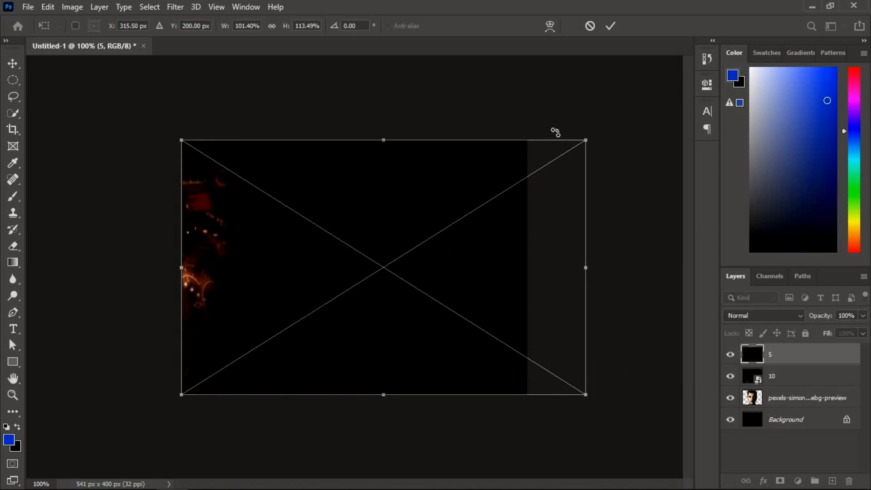
{"action": "left_click", "coordinate": [607, 30]}
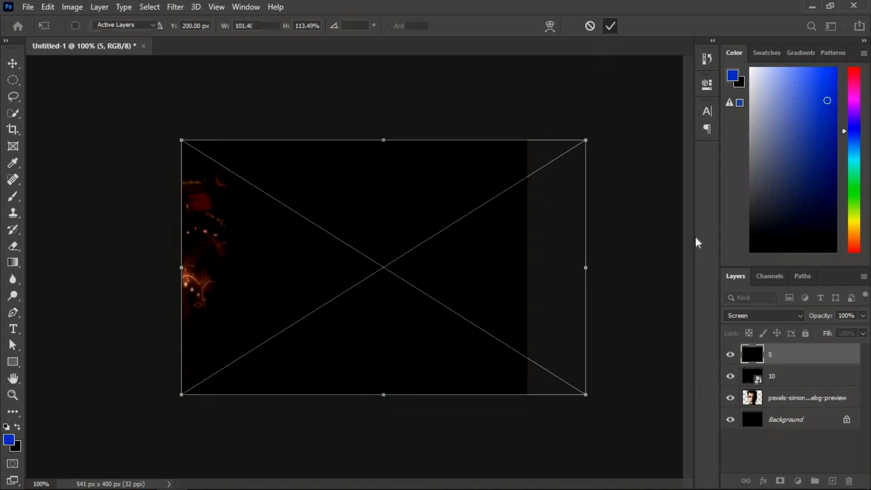
{"action": "left_click", "coordinate": [731, 316]}
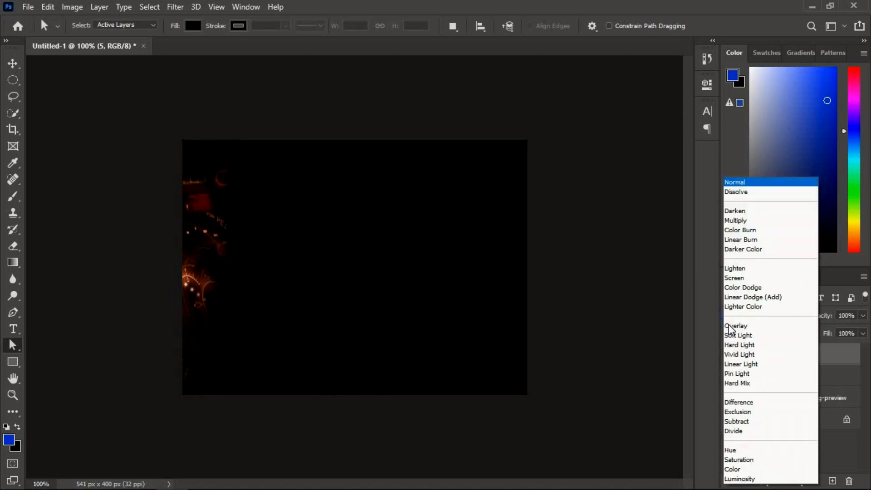
{"action": "left_click", "coordinate": [733, 277]}
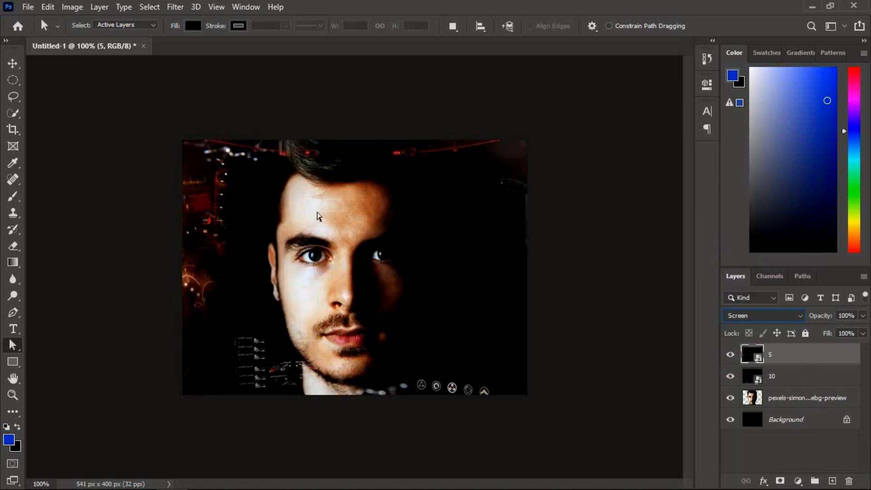
Place the image file 4 from the Desktop > edits > new folder as an embedded layer.
{"action": "left_click", "coordinate": [27, 6]}
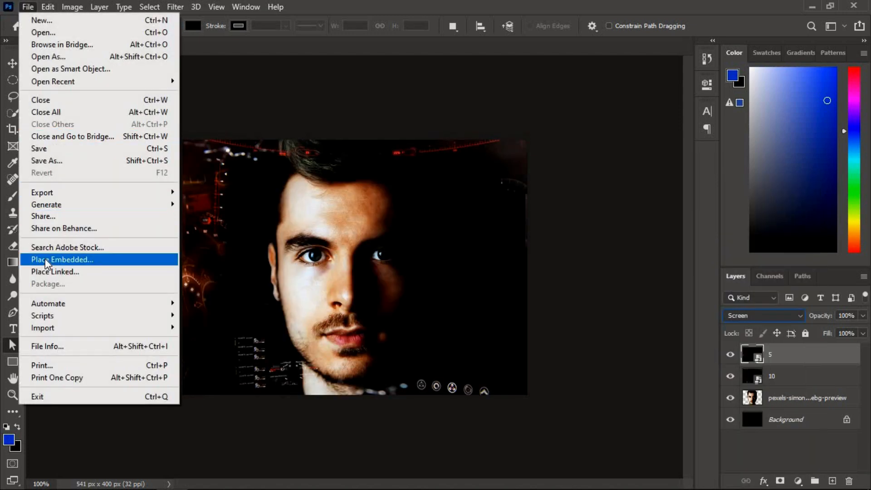
{"action": "left_click", "coordinate": [46, 259]}
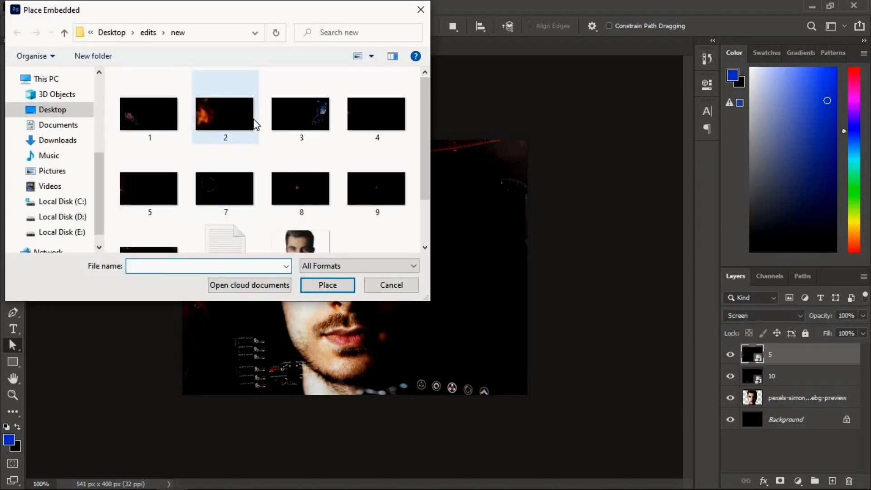
{"action": "left_click", "coordinate": [377, 132]}
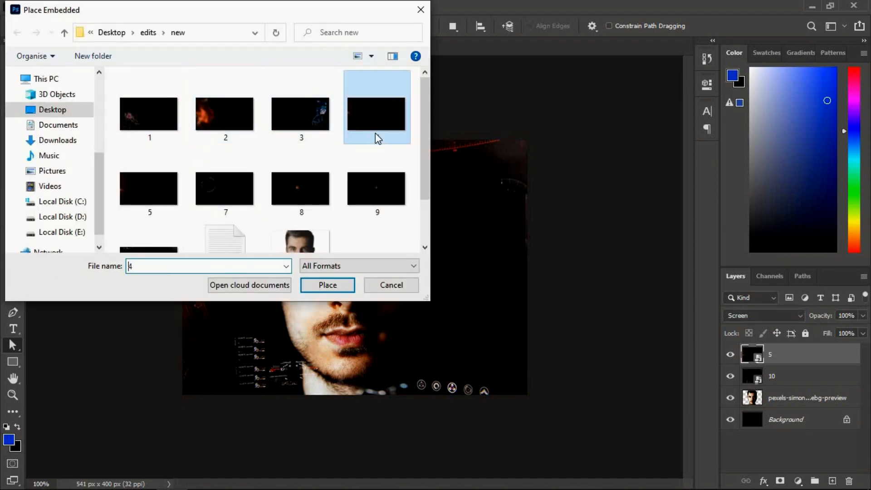
{"action": "left_click", "coordinate": [324, 285]}
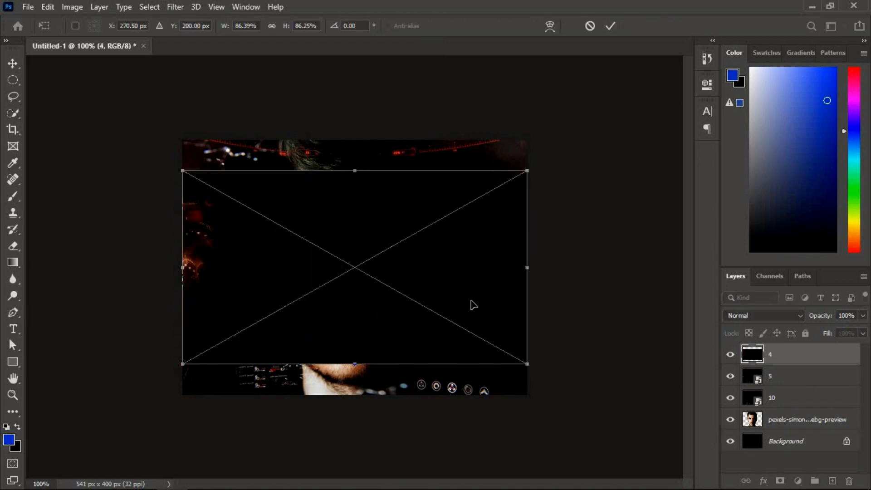
Stretch the placed image 4 to about 99.33% width and 113.49% height to cover the canvas, and set its blend mode to Screen.
{"action": "left_click_drag", "start_coordinate": [361, 275], "coordinate": [360, 246]}
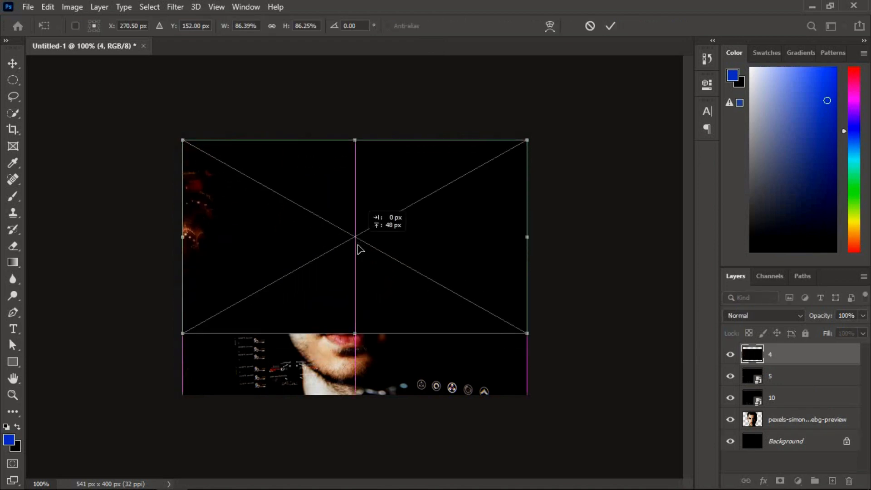
{"action": "left_click_drag", "start_coordinate": [527, 333], "coordinate": [592, 393]}
{"action": "left_click_drag", "start_coordinate": [586, 393], "coordinate": [578, 393]}
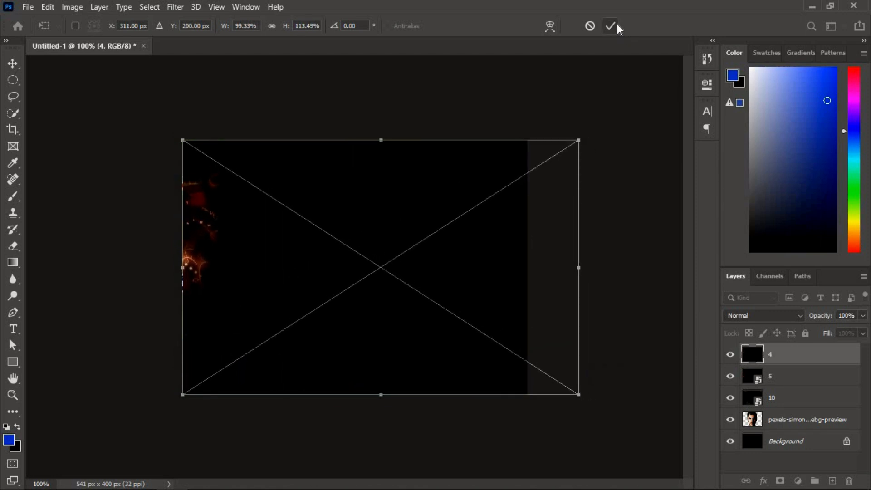
{"action": "left_click", "coordinate": [617, 24]}
{"action": "left_click", "coordinate": [767, 313]}
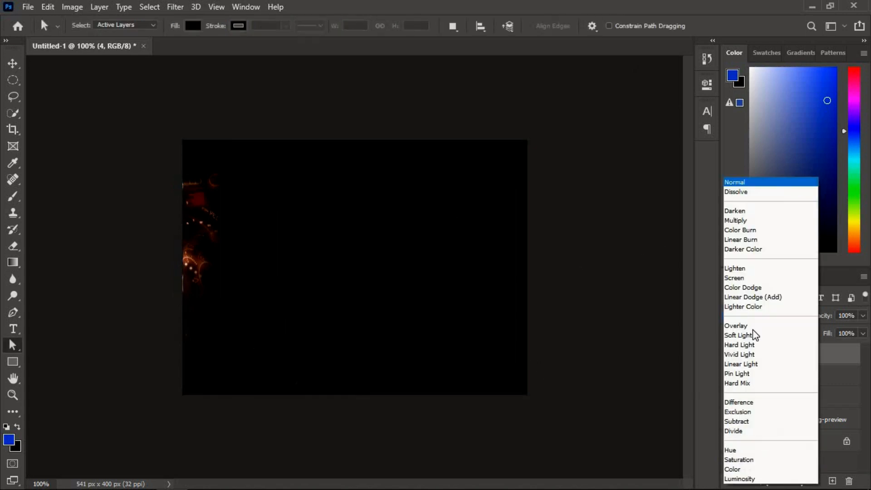
{"action": "left_click", "coordinate": [732, 278]}
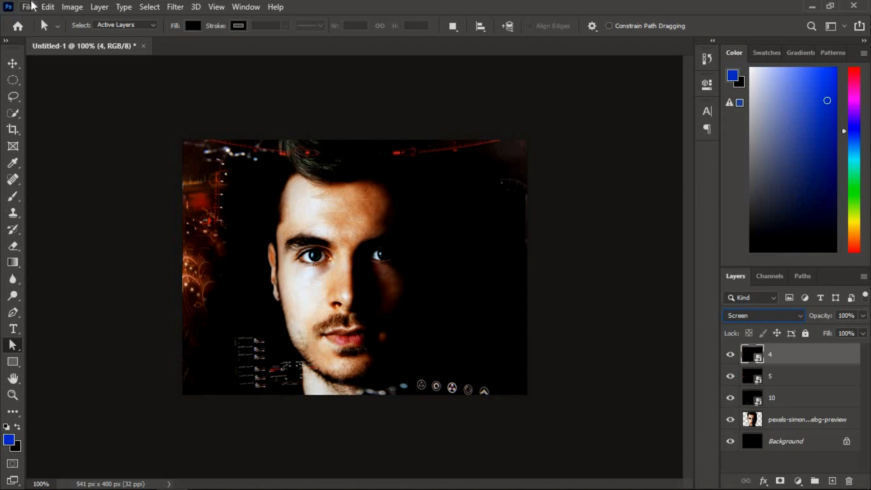
Place the image file 1 from the Desktop > edits > new folder as an embedded layer.
{"action": "left_click", "coordinate": [33, 4]}
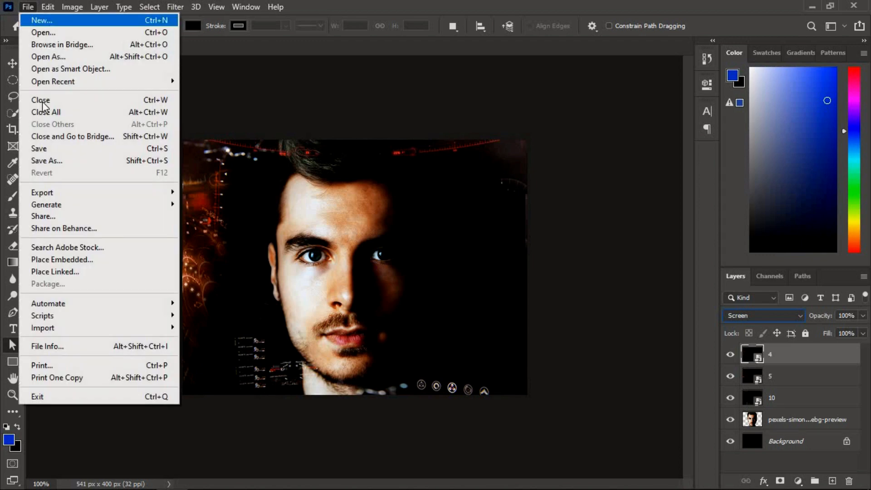
{"action": "left_click", "coordinate": [55, 258]}
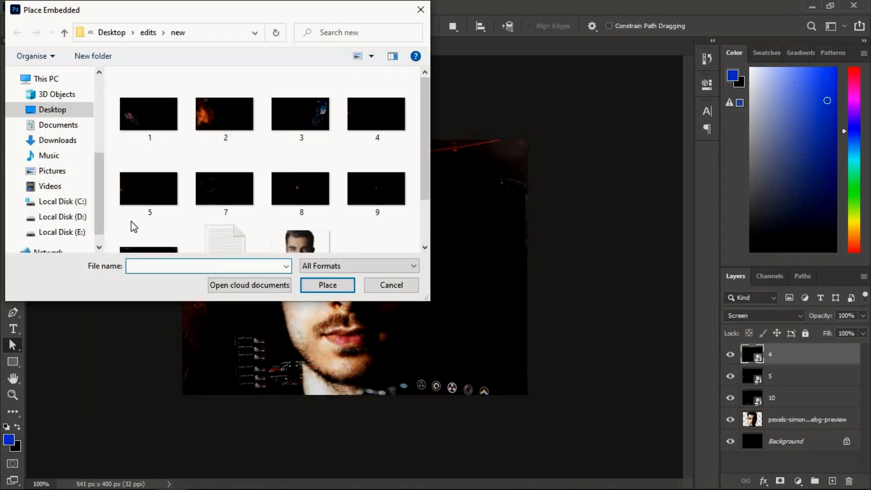
{"action": "left_click", "coordinate": [137, 135]}
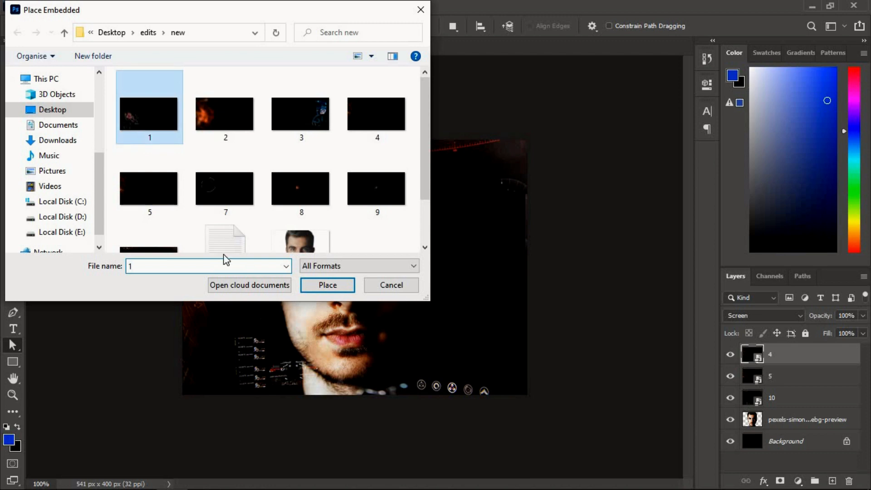
{"action": "left_click", "coordinate": [323, 286]}
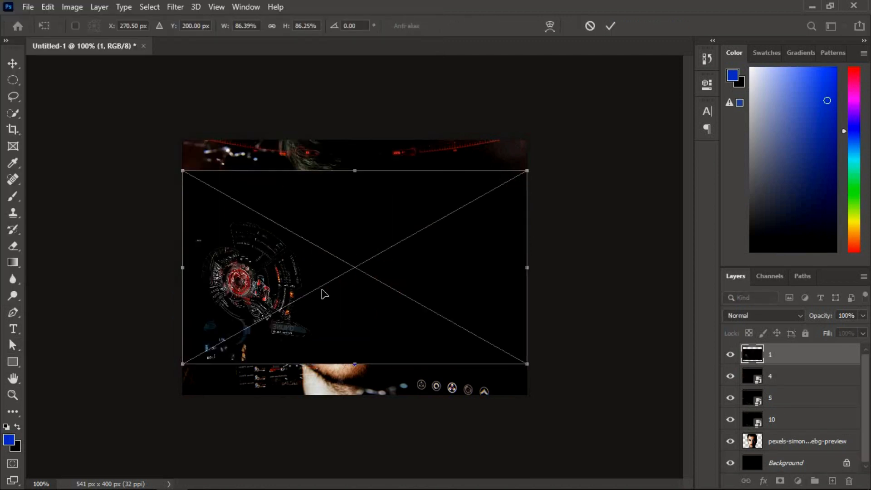
Stretch the placed image 1 to about 95.81% width and 113.49% height to cover the canvas, and set its blend mode to Screen.
{"action": "left_click_drag", "start_coordinate": [324, 269], "coordinate": [325, 238]}
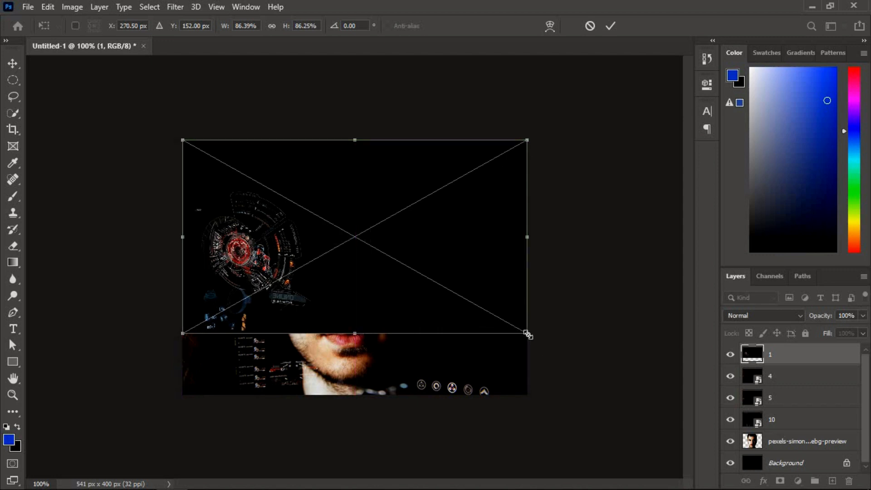
{"action": "left_click_drag", "start_coordinate": [527, 334], "coordinate": [562, 387]}
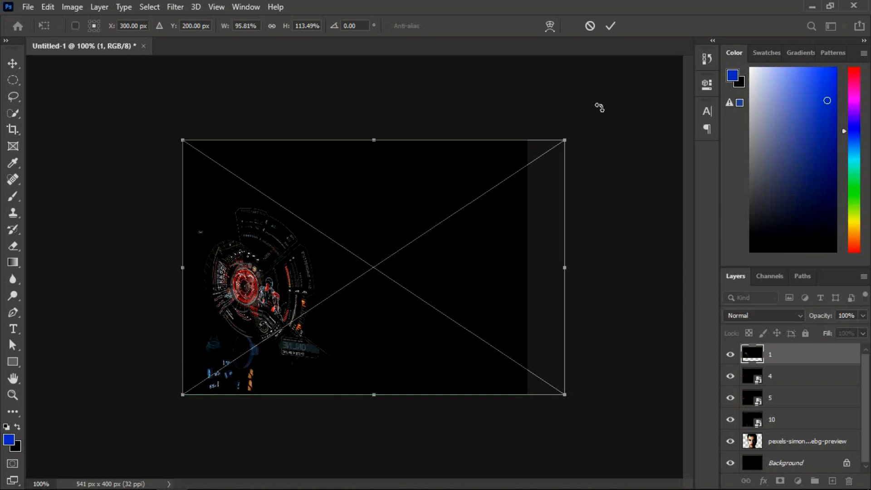
{"action": "left_click", "coordinate": [614, 34]}
{"action": "key", "text": "a"}
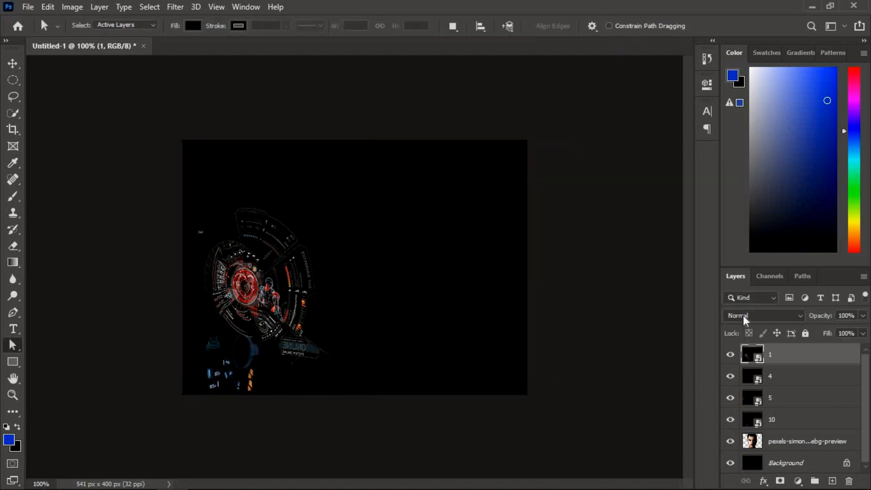
{"action": "left_click", "coordinate": [743, 317]}
{"action": "scroll", "coordinate": [743, 317], "scroll_direction": "down", "scroll_amount": 3}
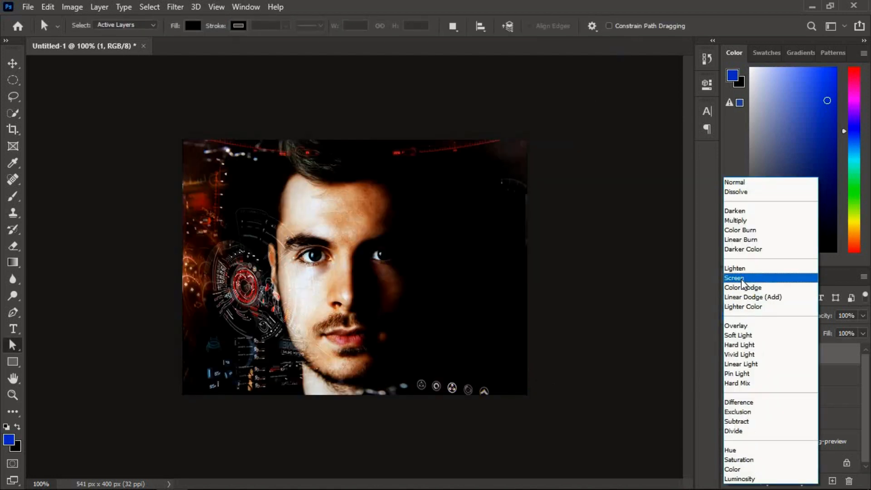
{"action": "left_click", "coordinate": [741, 278]}
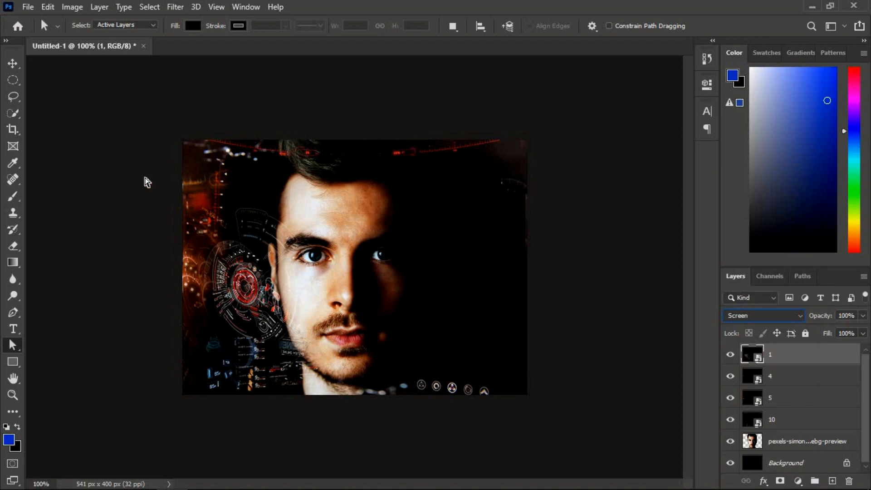
Place the image file 2 from the Desktop > edits > new folder as an embedded layer.
{"action": "left_click", "coordinate": [28, 6]}
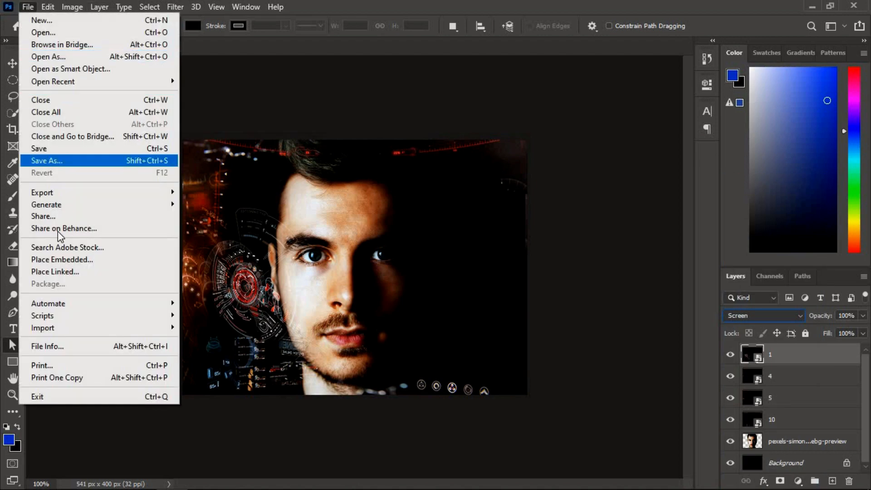
{"action": "left_click", "coordinate": [51, 259]}
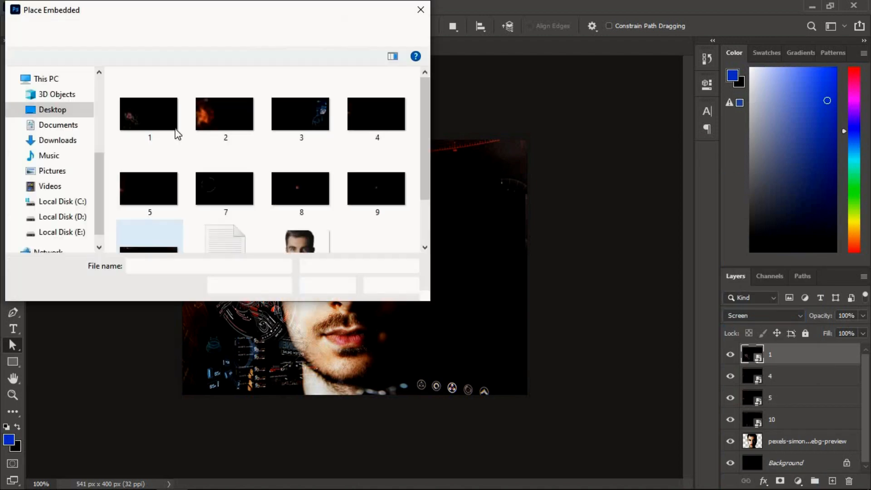
{"action": "left_click", "coordinate": [225, 116]}
{"action": "left_click", "coordinate": [314, 282]}
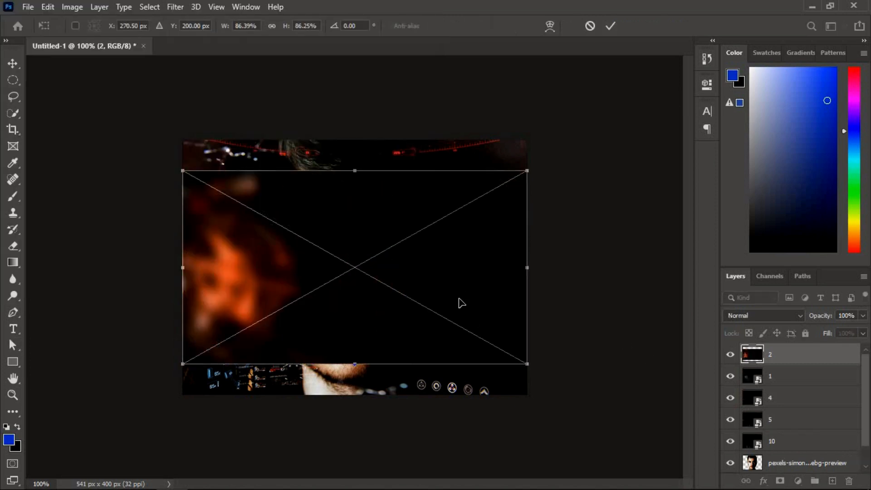
Stretch the placed image 2 to about 97.09% width and 113.49% height to cover the canvas, and set its blend mode to Screen.
{"action": "left_click_drag", "start_coordinate": [453, 264], "coordinate": [462, 275]}
{"action": "left_click_drag", "start_coordinate": [526, 332], "coordinate": [569, 390]}
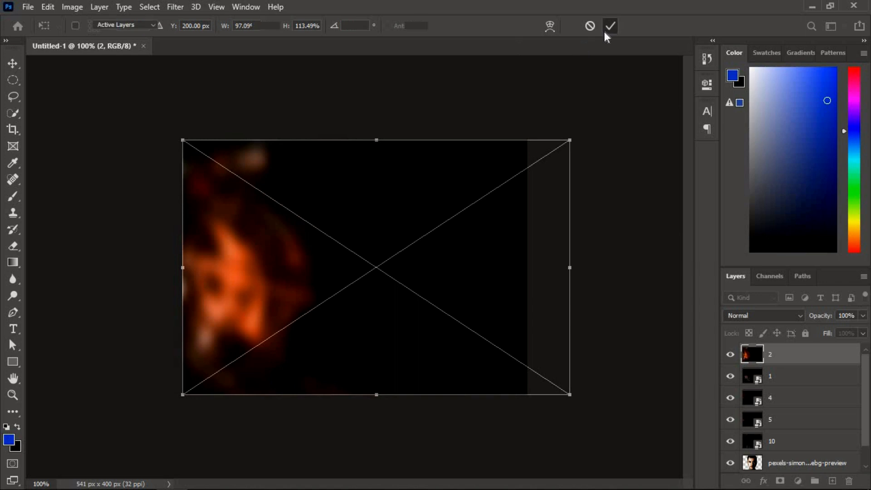
{"action": "left_click", "coordinate": [605, 31]}
{"action": "key", "text": "a"}
{"action": "left_click", "coordinate": [736, 317]}
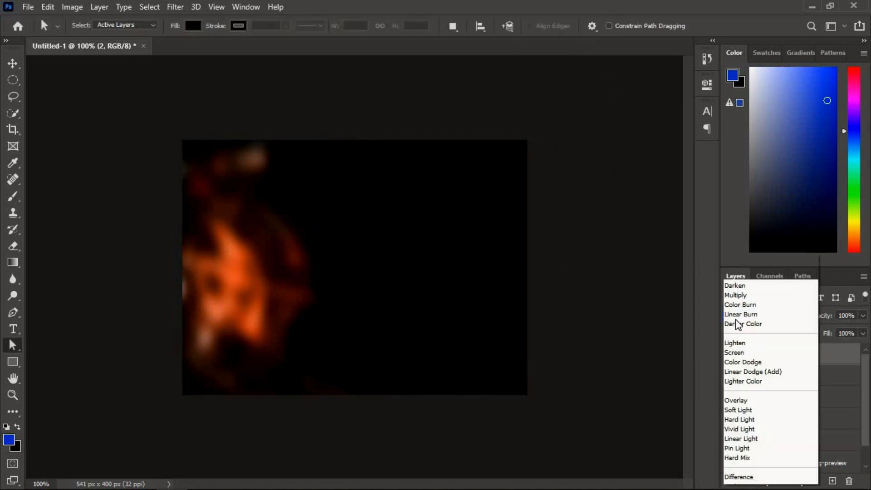
{"action": "left_click", "coordinate": [733, 279]}
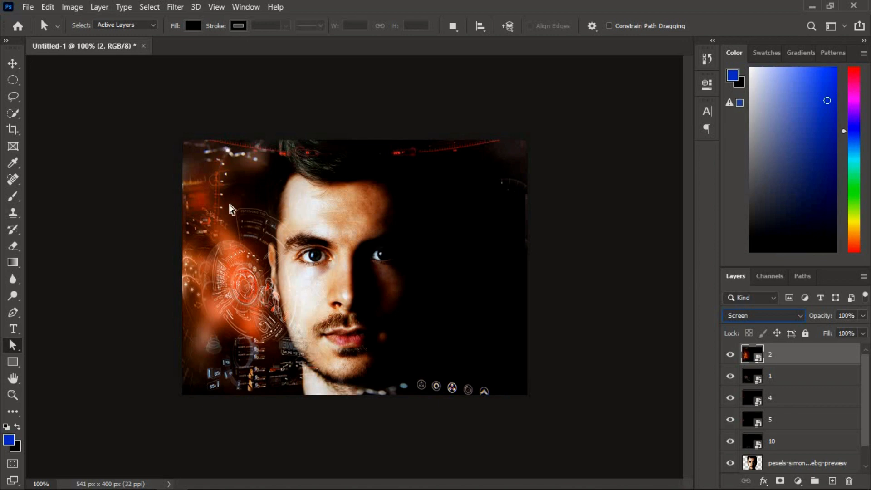
Place the image file 3 from the Desktop > edits > new folder as an embedded layer.
{"action": "left_click", "coordinate": [28, 7]}
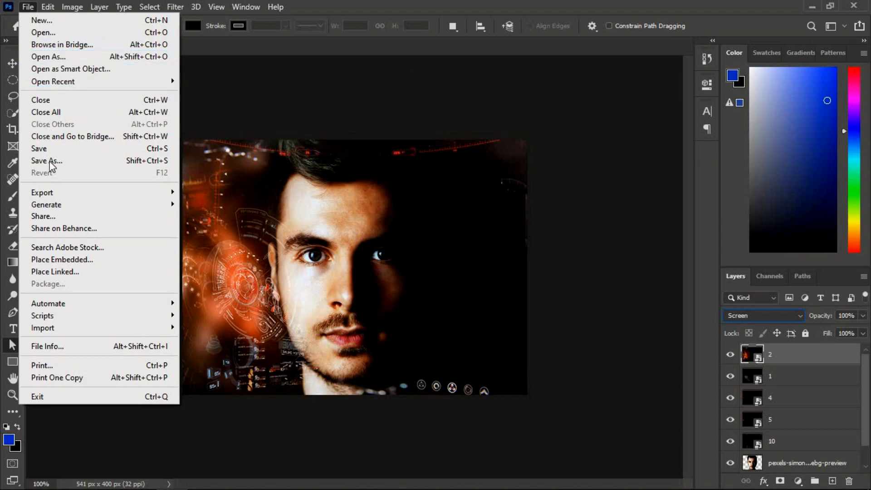
{"action": "left_click", "coordinate": [45, 255]}
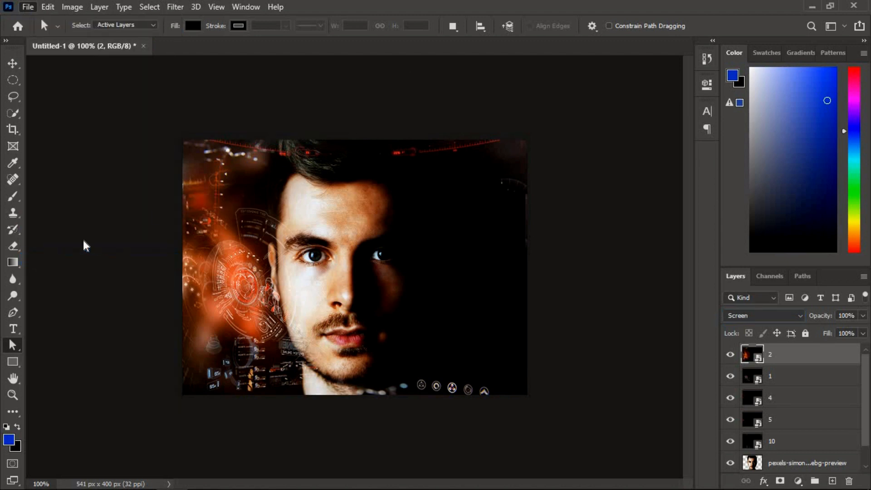
{"action": "left_click", "coordinate": [287, 137]}
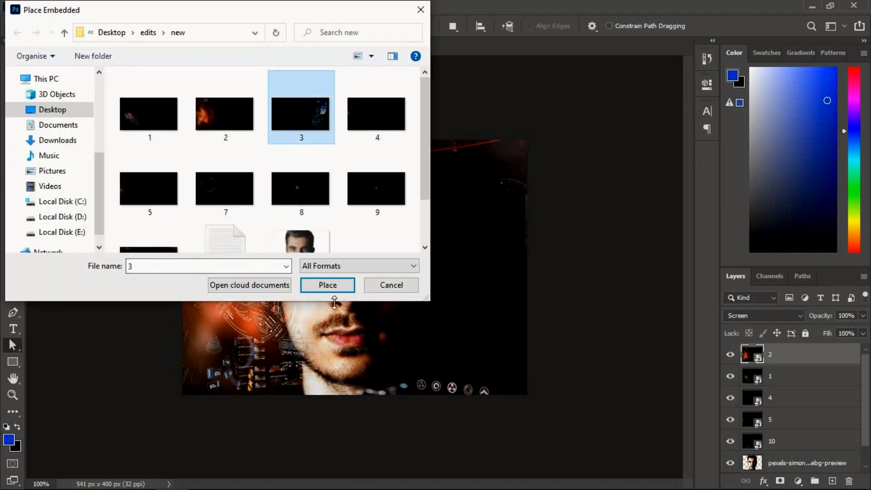
{"action": "left_click", "coordinate": [330, 286]}
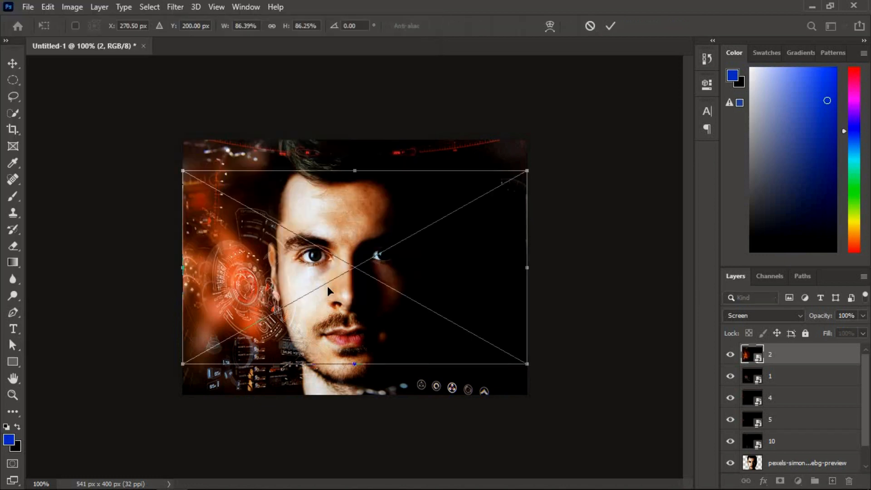
Stretch the placed image 3 to about 94.85% width and 118.03% height to cover the canvas, and set its blend mode to Screen.
{"action": "left_click_drag", "start_coordinate": [327, 291], "coordinate": [343, 259]}
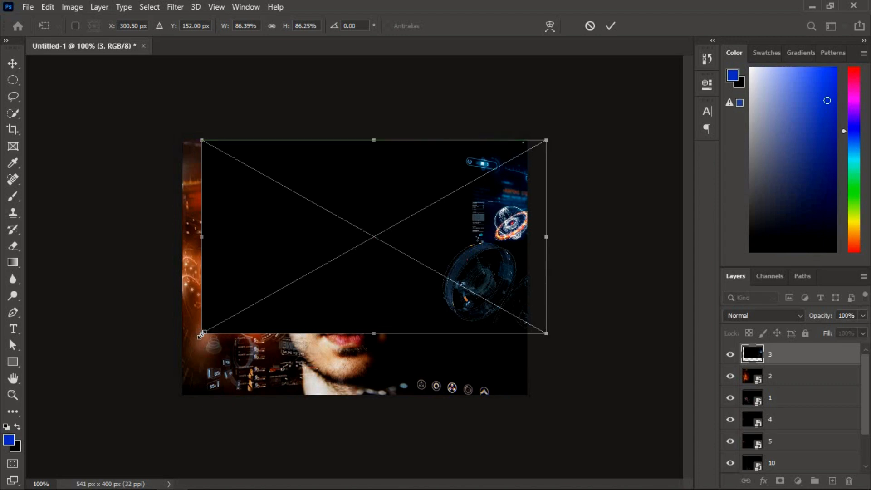
{"action": "left_click_drag", "start_coordinate": [201, 335], "coordinate": [168, 406]}
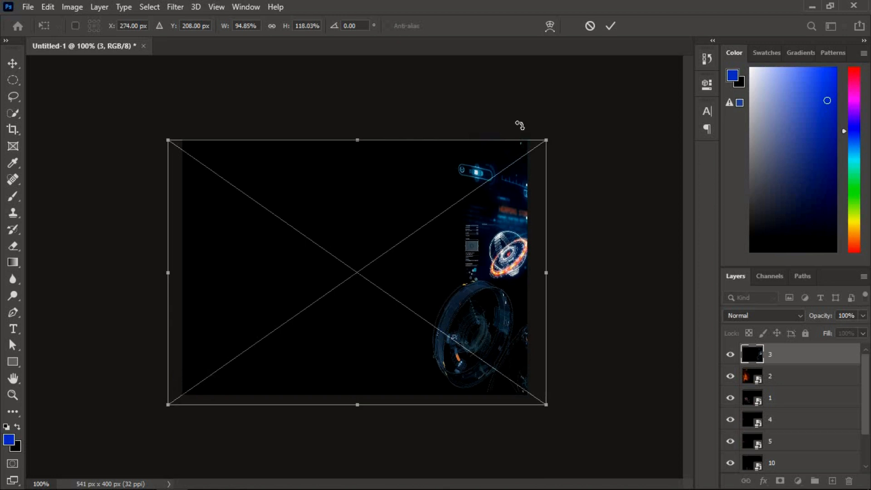
{"action": "left_click", "coordinate": [602, 29]}
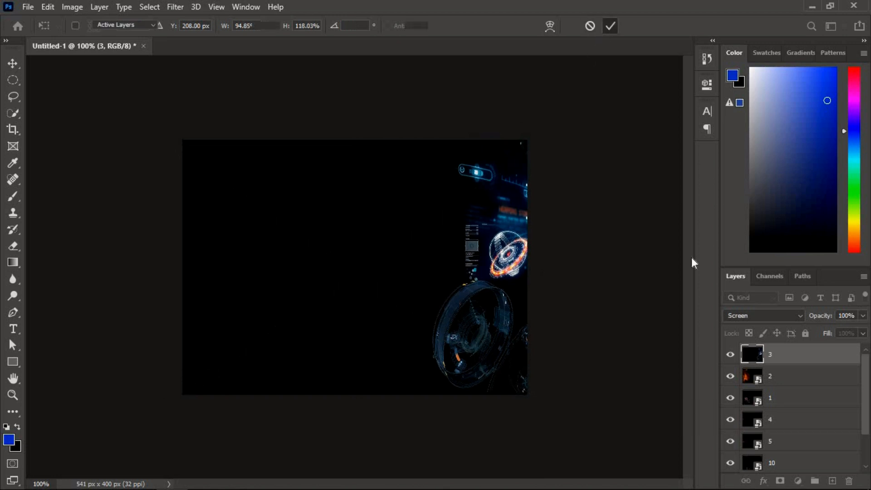
{"action": "left_click", "coordinate": [760, 316]}
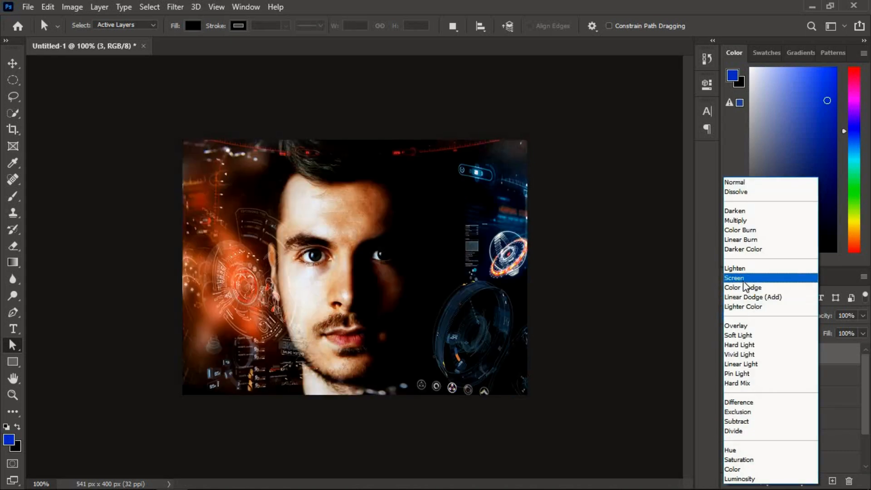
{"action": "left_click", "coordinate": [734, 278]}
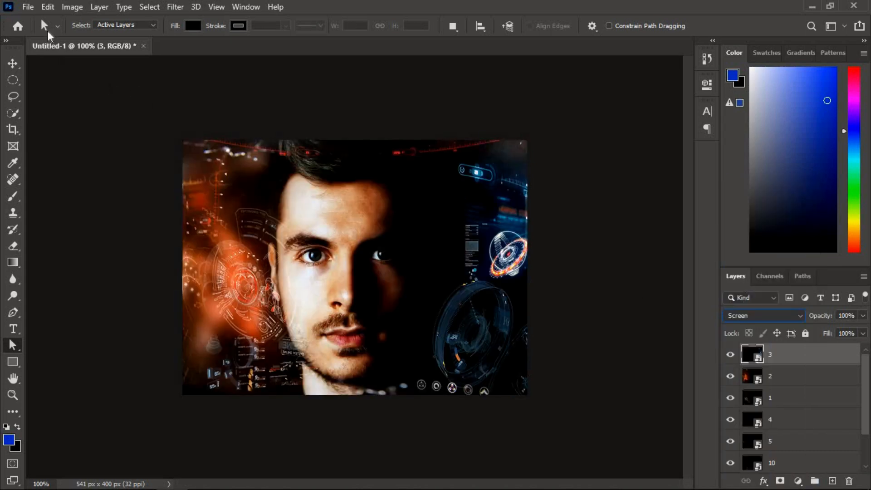
Place the image file 7 from the Desktop > edits > new folder as an embedded layer.
{"action": "left_click", "coordinate": [34, 7]}
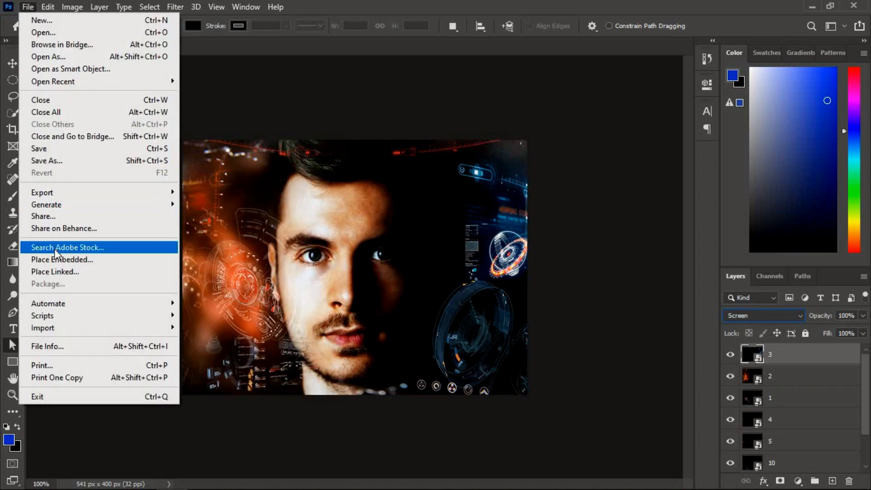
{"action": "left_click", "coordinate": [51, 260]}
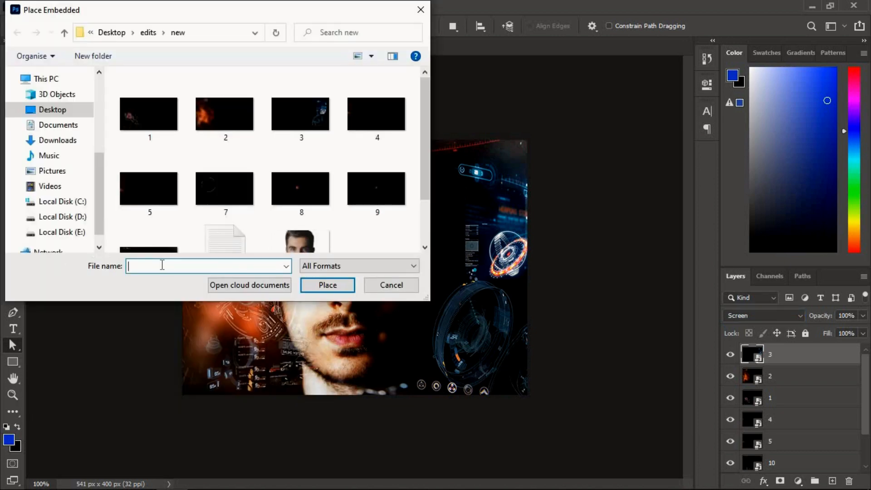
{"action": "left_click", "coordinate": [229, 178]}
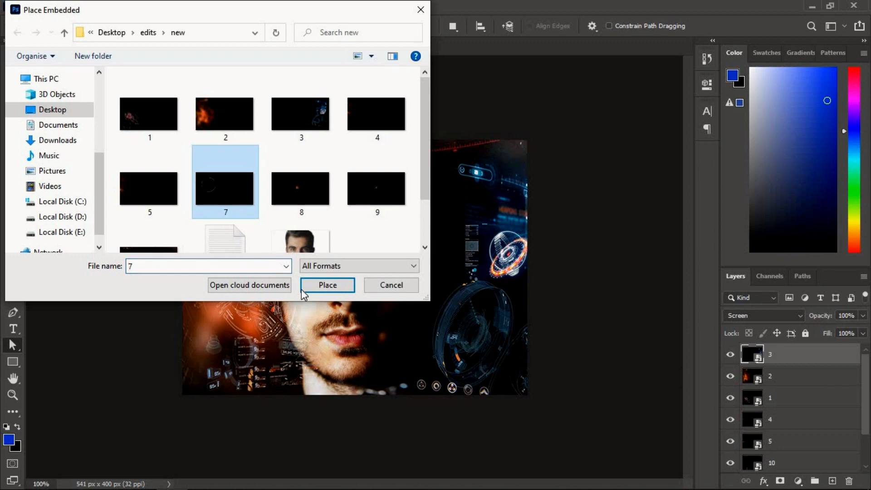
{"action": "left_click", "coordinate": [326, 285]}
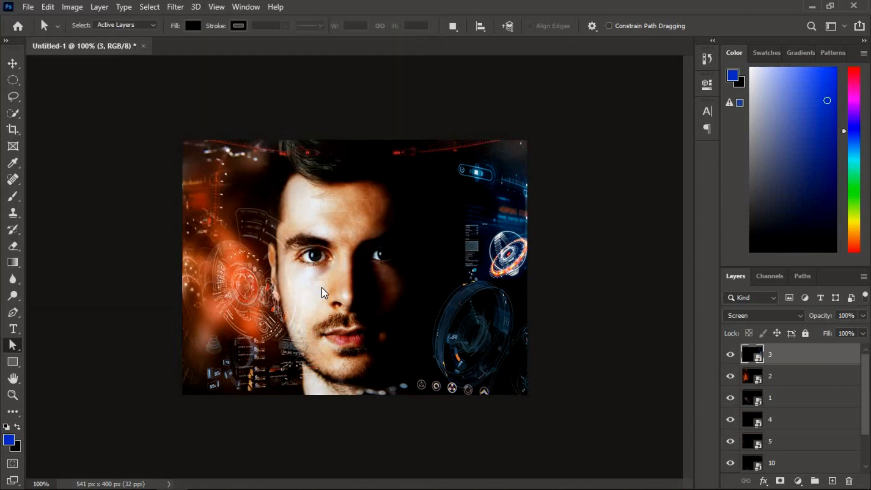
Set the placed image 7 to Screen blend mode and position it over the face at about X 282 px, Y 200 px.
{"action": "left_click_drag", "start_coordinate": [382, 281], "coordinate": [385, 286]}
{"action": "left_click", "coordinate": [749, 317]}
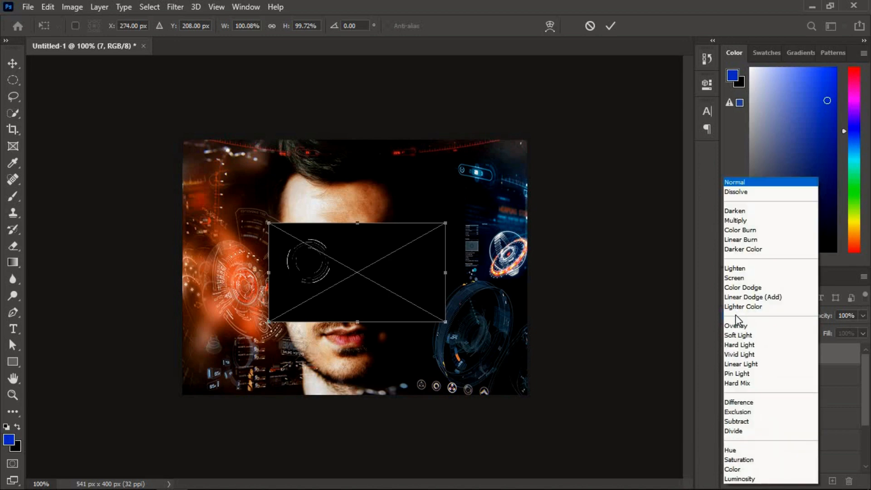
{"action": "left_click", "coordinate": [741, 278]}
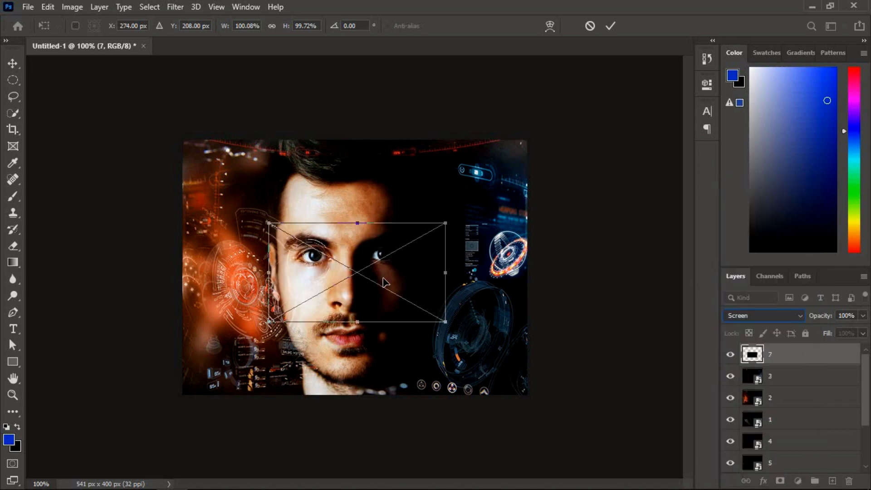
{"action": "left_click_drag", "start_coordinate": [390, 282], "coordinate": [390, 279]}
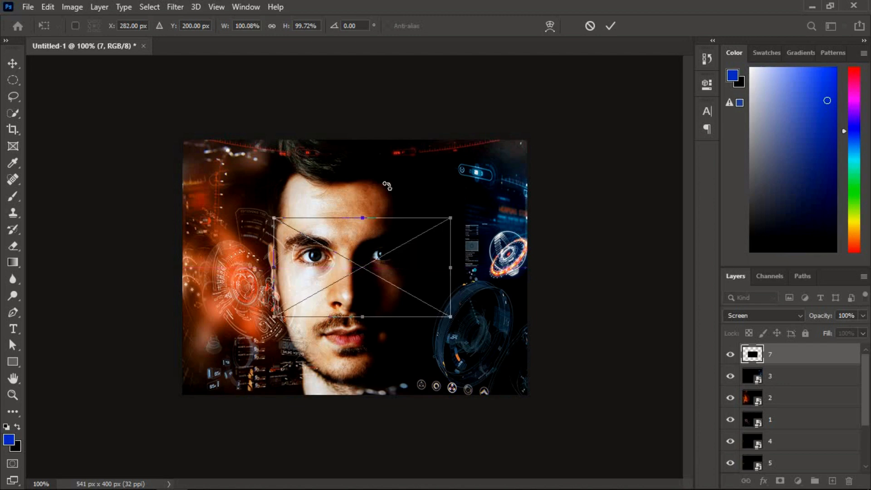
{"action": "left_click", "coordinate": [608, 27]}
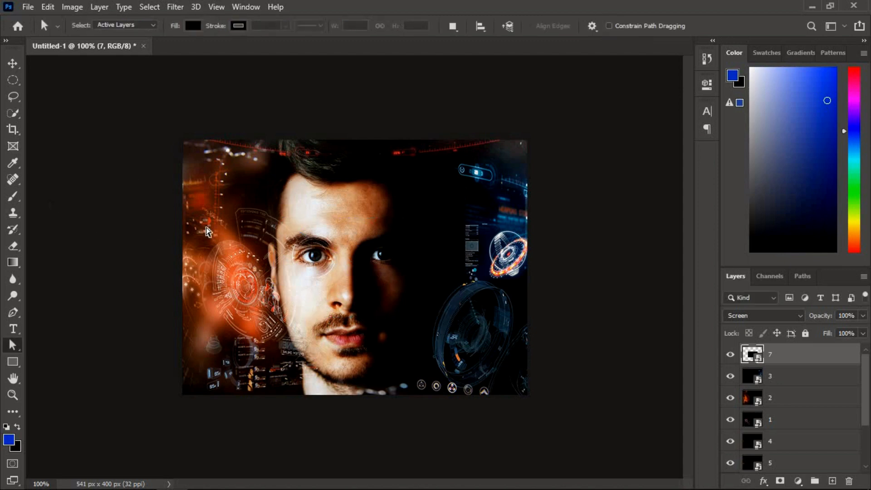
Place the image file 8 from the Desktop > edits > new folder as an embedded layer.
{"action": "left_click", "coordinate": [28, 7]}
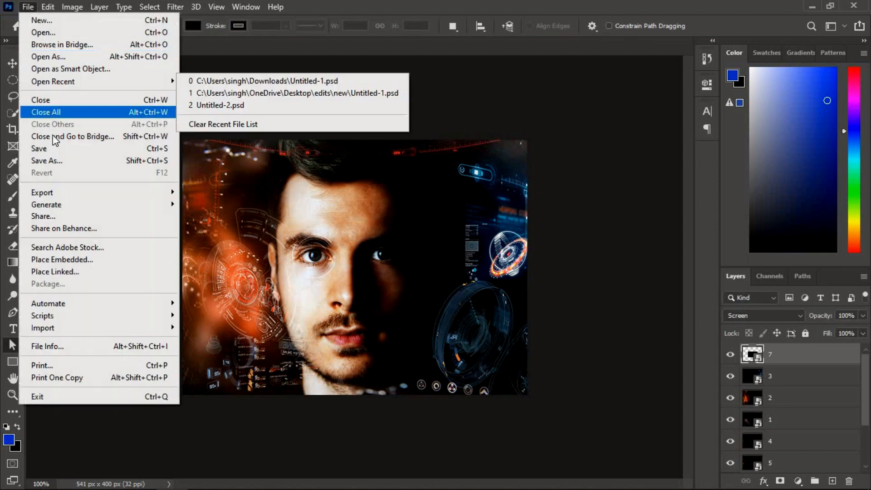
{"action": "left_click", "coordinate": [56, 260]}
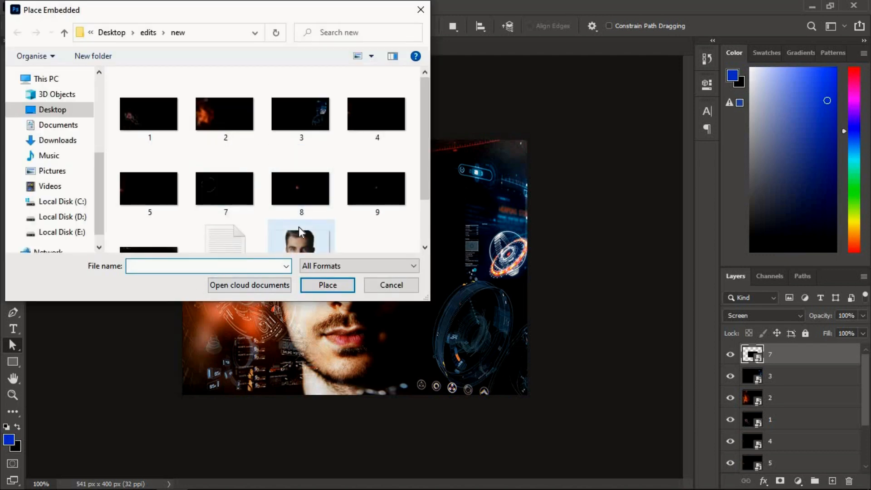
{"action": "left_click", "coordinate": [290, 189]}
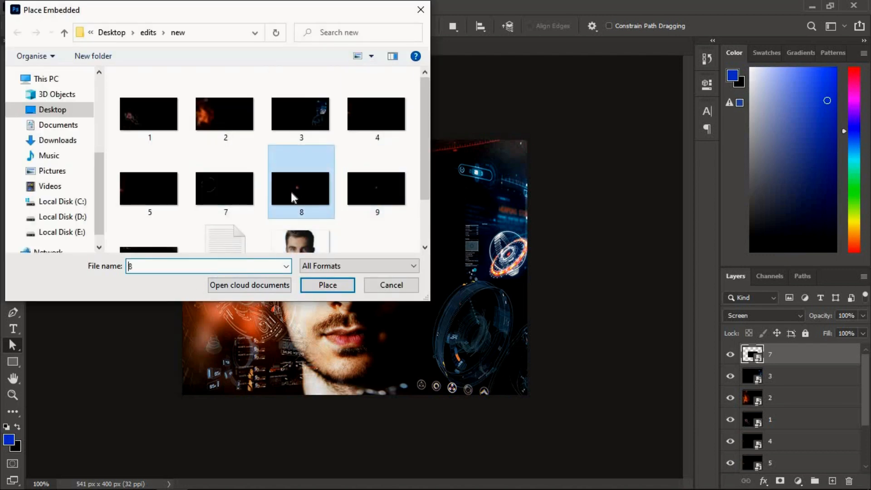
{"action": "left_click", "coordinate": [317, 286]}
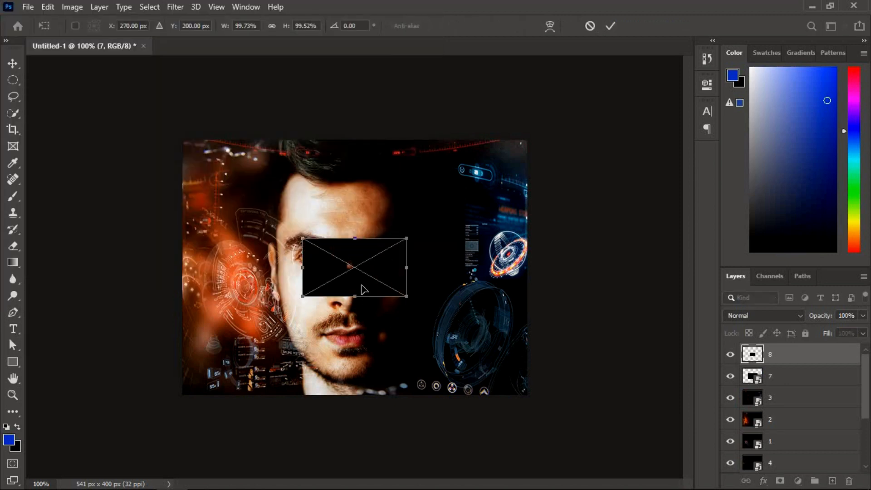
Set the placed image 8 to Screen blend mode and align it over the brightly lit eye at about X 218 px, Y 185 px.
{"action": "left_click_drag", "start_coordinate": [363, 289], "coordinate": [339, 281]}
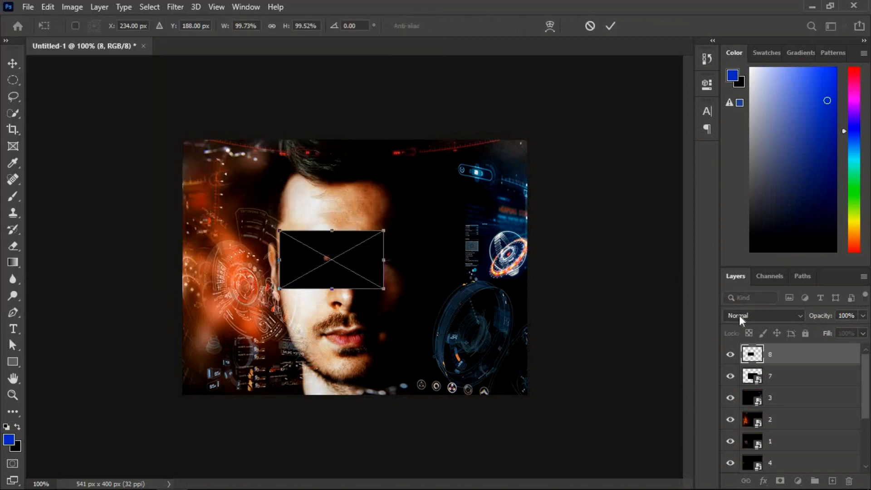
{"action": "left_click", "coordinate": [739, 315]}
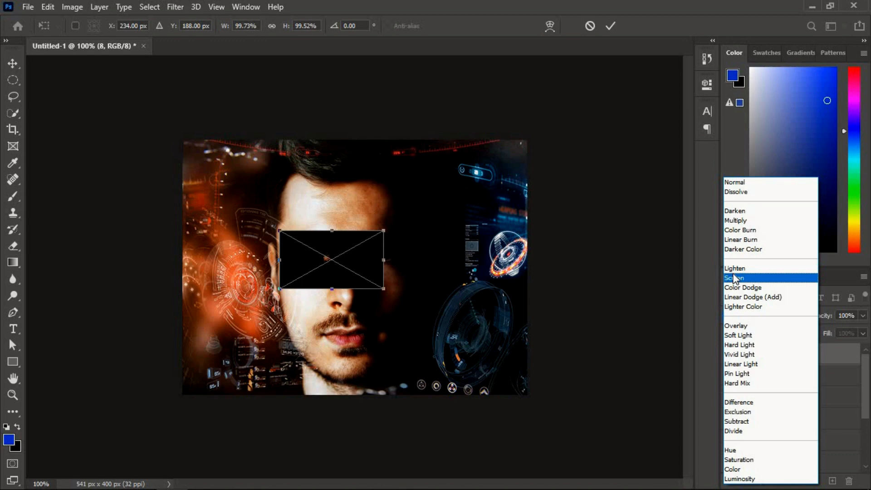
{"action": "left_click", "coordinate": [735, 278]}
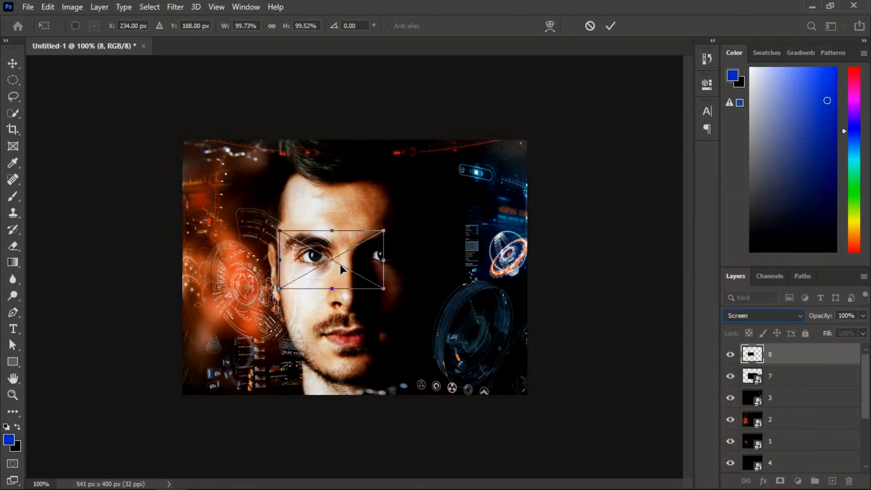
{"action": "left_click_drag", "start_coordinate": [339, 264], "coordinate": [334, 263]}
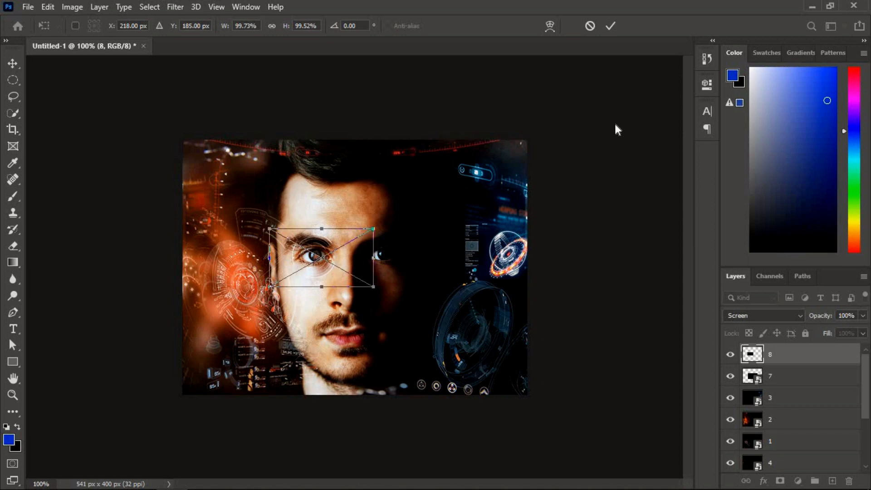
{"action": "left_click", "coordinate": [605, 29]}
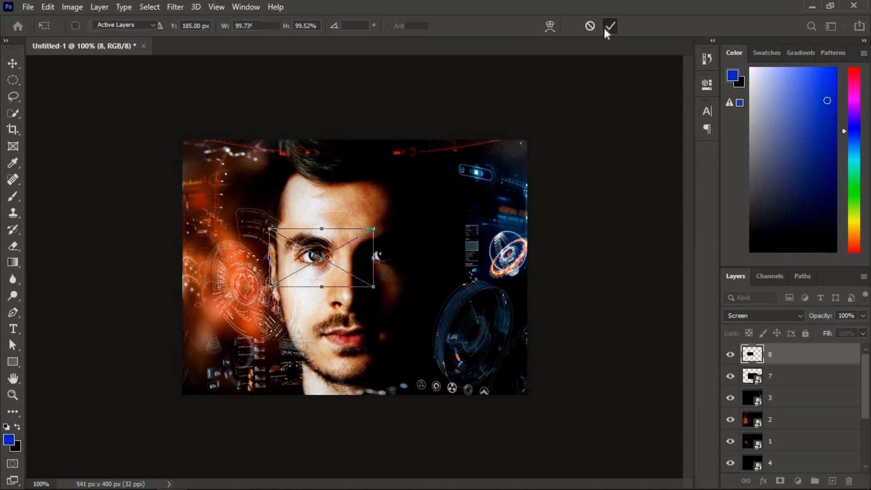
{"action": "key", "text": "a"}
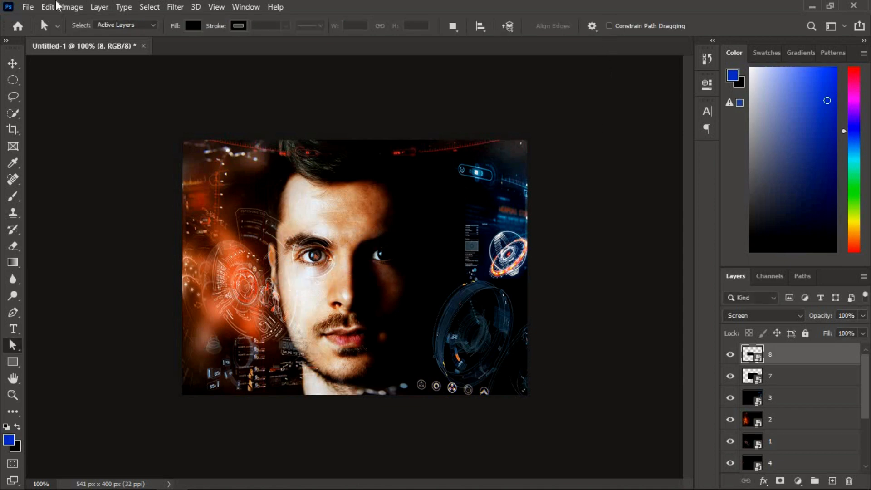
Place the image file 9 from the Desktop > edits > new folder as an embedded layer.
{"action": "left_click", "coordinate": [27, 6]}
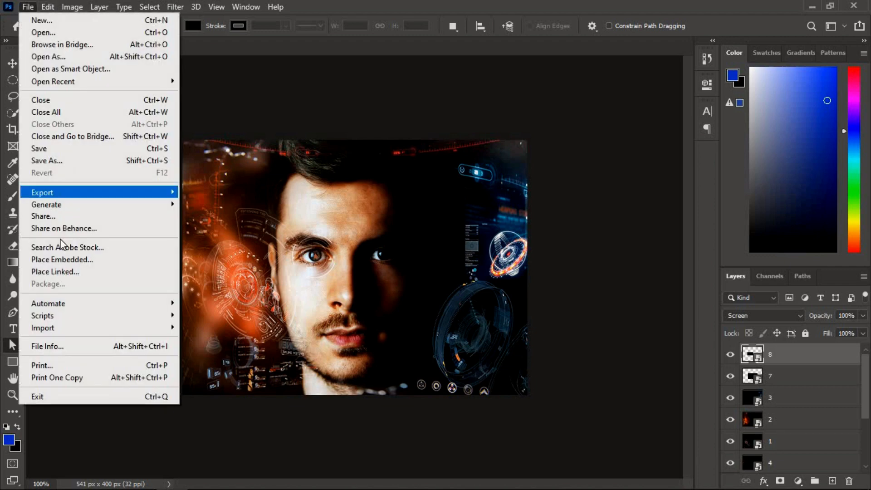
{"action": "left_click", "coordinate": [60, 262]}
{"action": "left_click", "coordinate": [371, 212]}
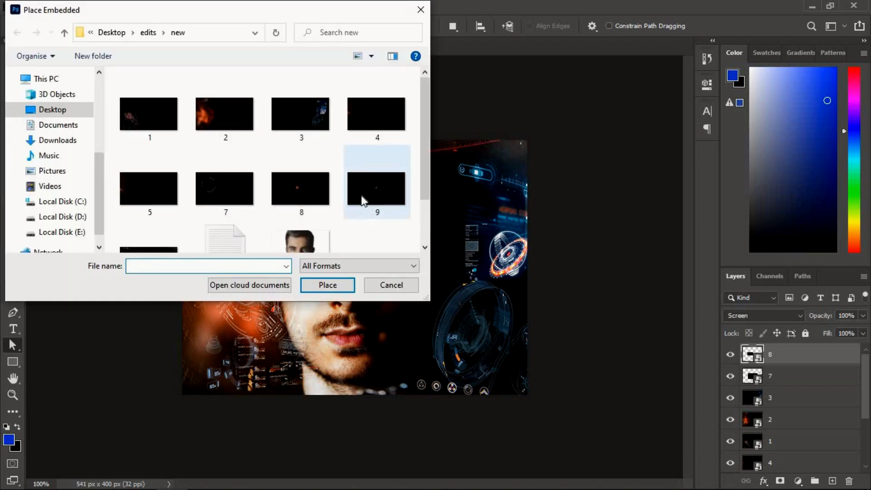
{"action": "left_click", "coordinate": [329, 287]}
Set image 9 to Screen, enlarge it to about 102.44% width and 108.17% height, and align it over the shadowed eye at about X 316 px, Y 185 px.
{"action": "left_click_drag", "start_coordinate": [379, 282], "coordinate": [417, 279]}
{"action": "left_click", "coordinate": [728, 317]}
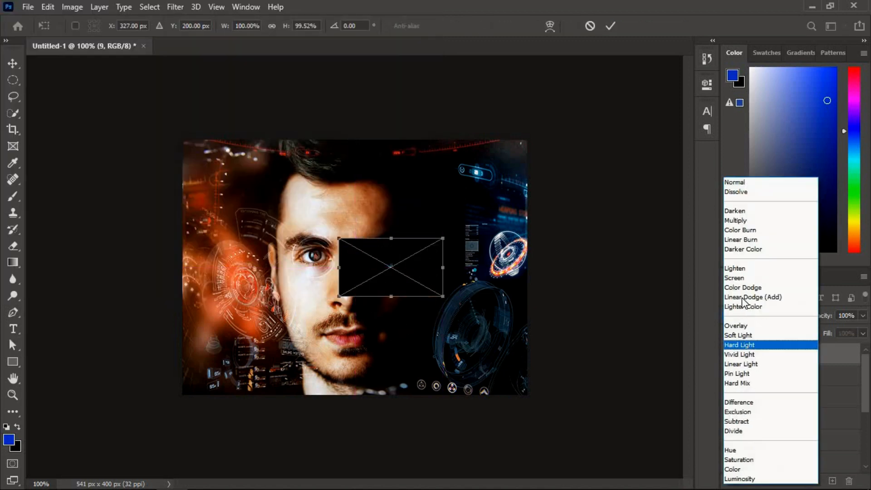
{"action": "left_click", "coordinate": [735, 278]}
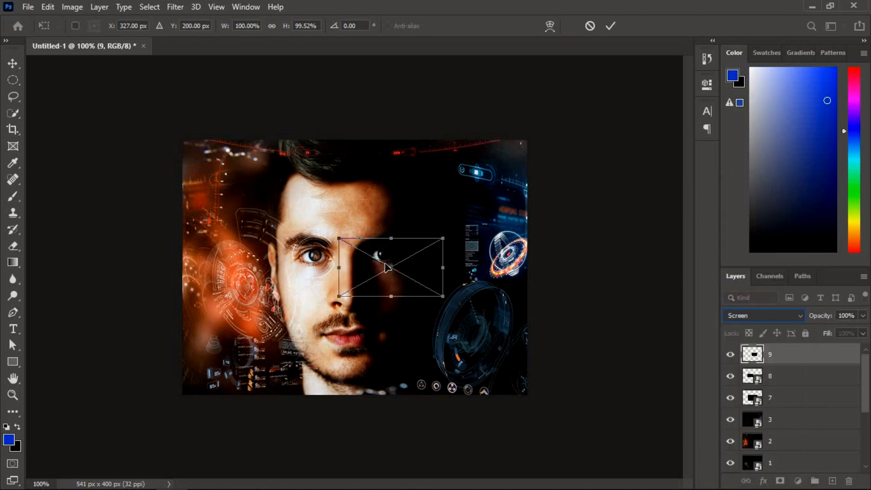
{"action": "left_click_drag", "start_coordinate": [386, 268], "coordinate": [379, 256]}
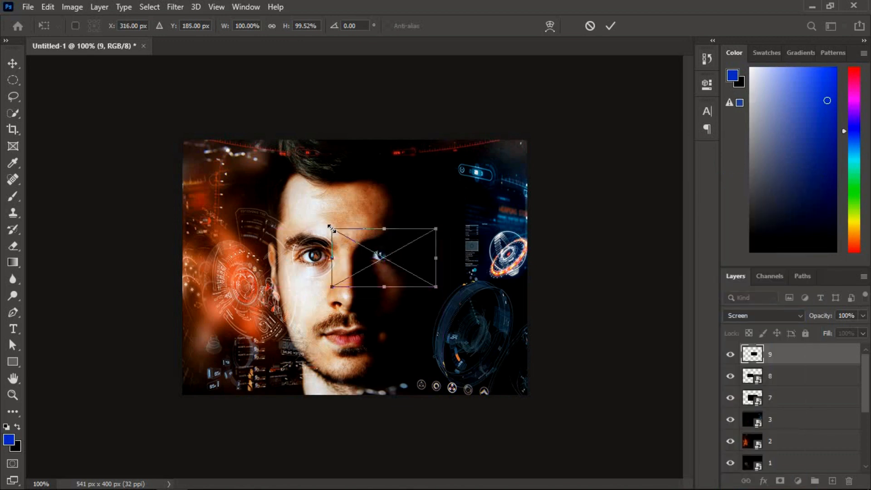
{"action": "left_click_drag", "start_coordinate": [331, 229], "coordinate": [330, 220]}
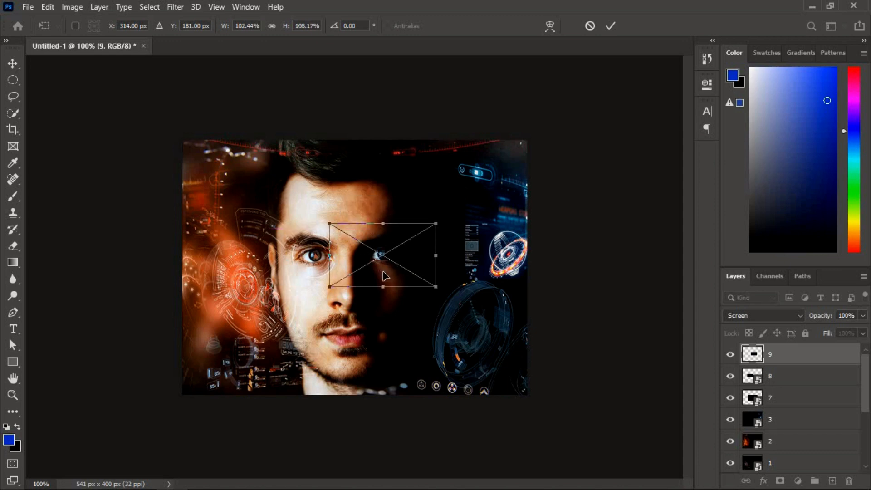
{"action": "left_click_drag", "start_coordinate": [384, 275], "coordinate": [385, 276]}
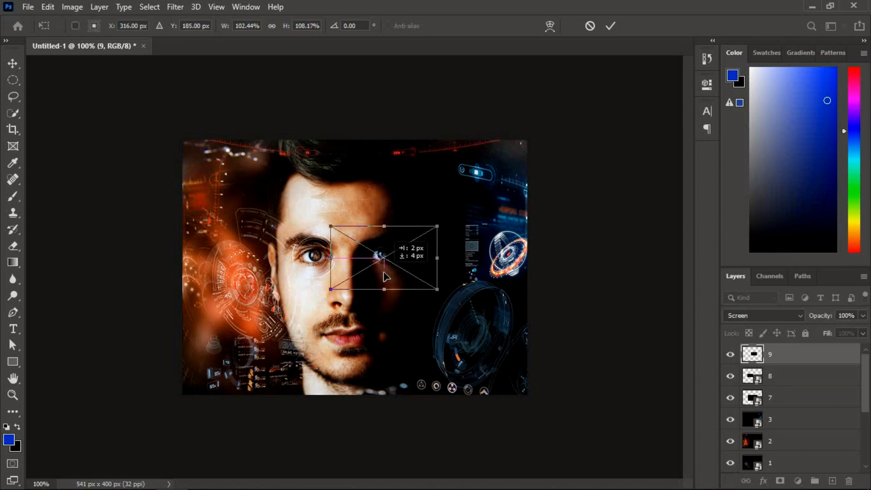
{"action": "left_click", "coordinate": [608, 28]}
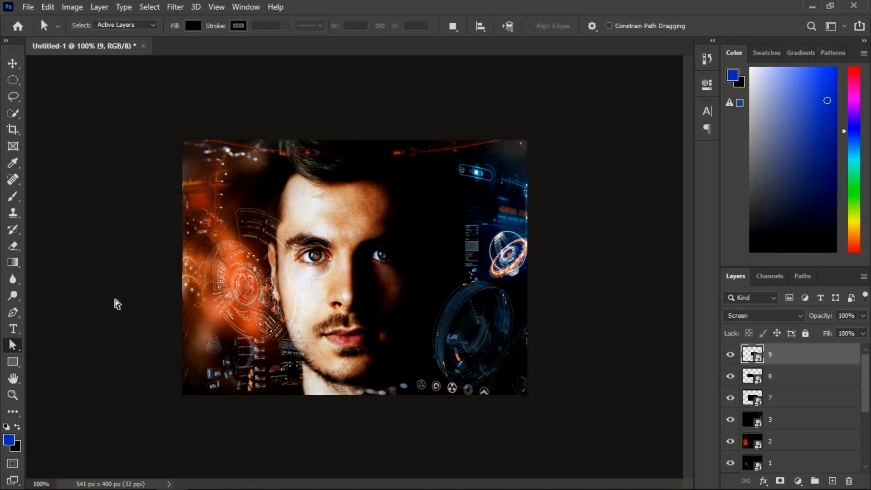
Set up the Brush tool with a saturated orange foreground colour and 10% opacity.
{"action": "left_click", "coordinate": [14, 197]}
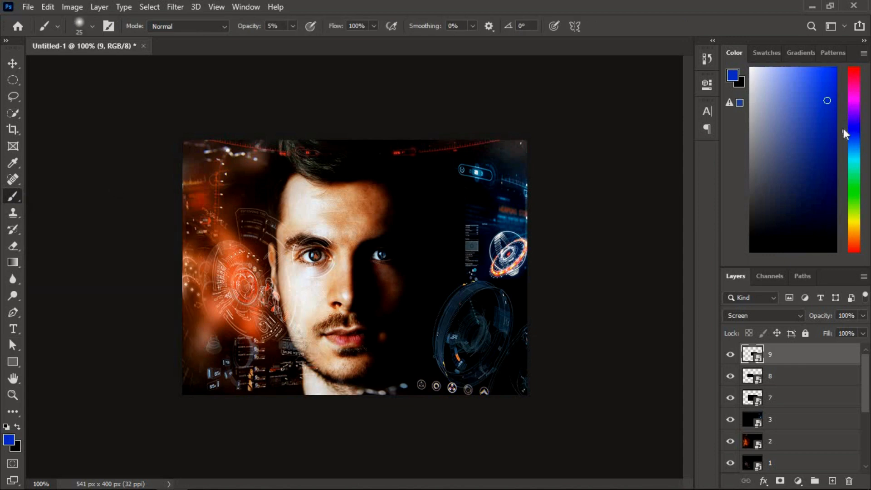
{"action": "left_click_drag", "start_coordinate": [843, 129], "coordinate": [845, 238]}
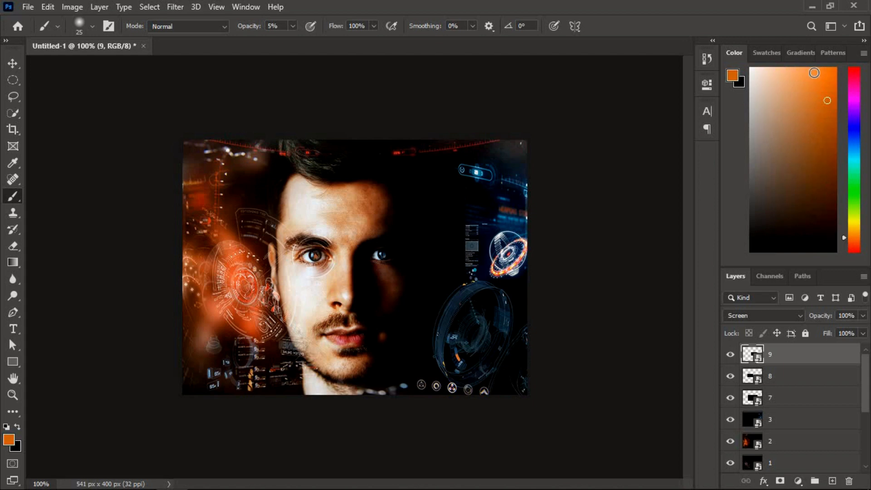
{"action": "left_click_drag", "start_coordinate": [823, 79], "coordinate": [827, 95]}
{"action": "key", "text": "BackSpace"}
{"action": "type", "text": "10"}
Convert the face photo layer above the Background to a smart object and rasterize it for painting.
{"action": "left_click_drag", "start_coordinate": [867, 367], "coordinate": [867, 420]}
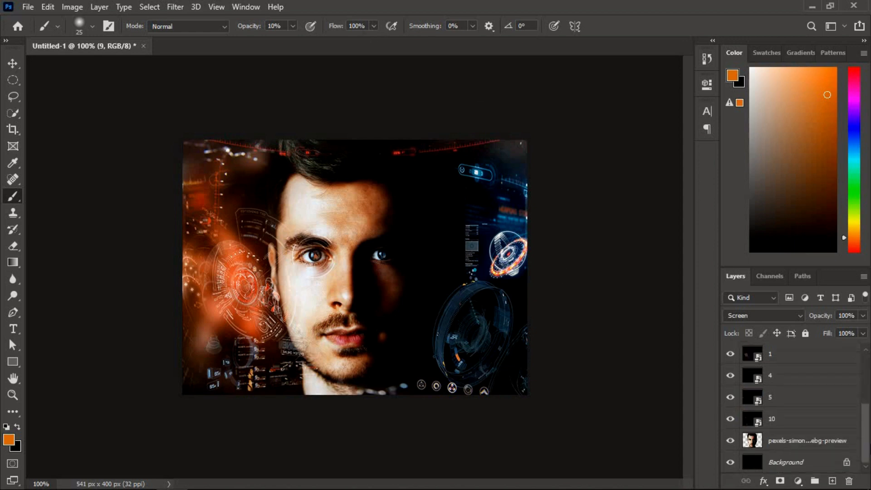
{"action": "left_click", "coordinate": [804, 436]}
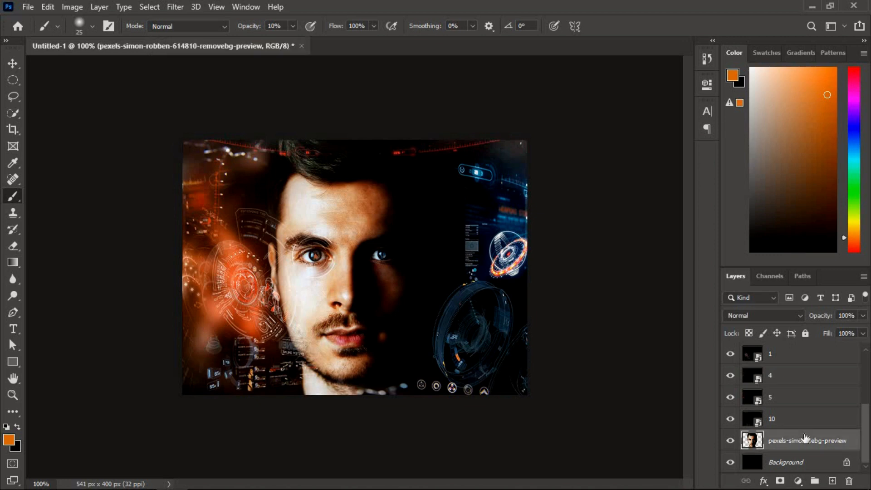
{"action": "right_click", "coordinate": [806, 439]}
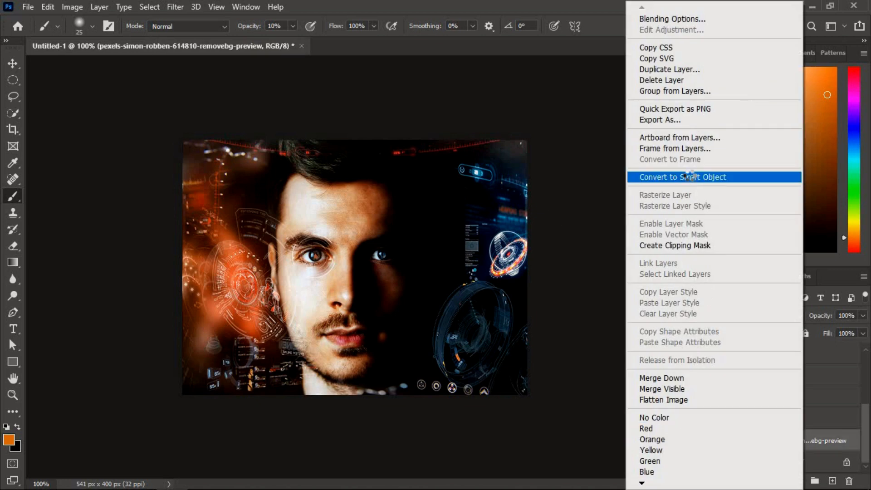
{"action": "left_click", "coordinate": [690, 177]}
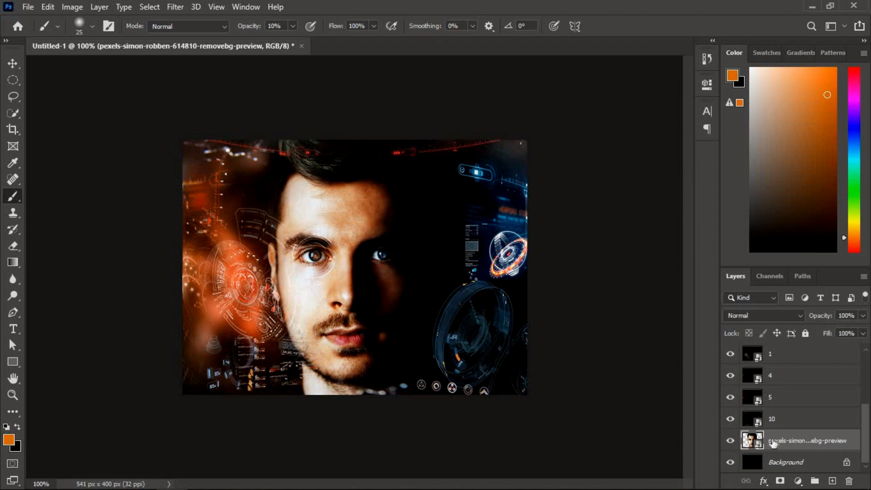
{"action": "right_click", "coordinate": [777, 438]}
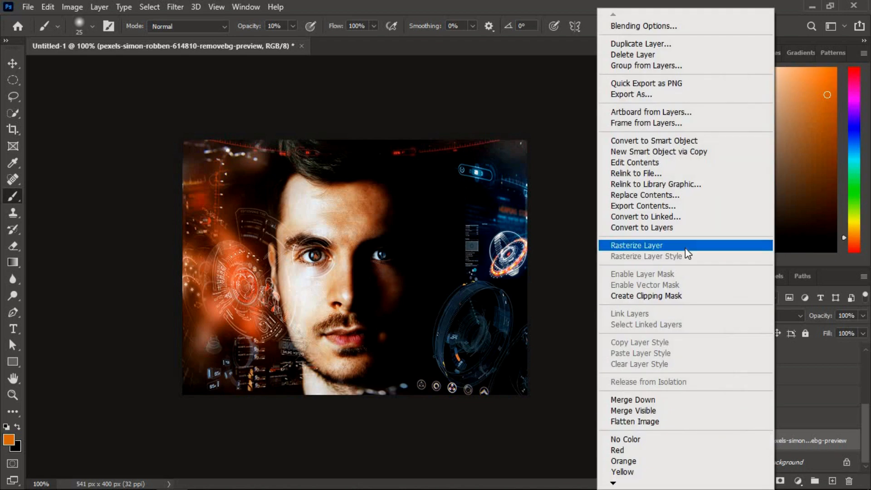
{"action": "left_click", "coordinate": [686, 252]}
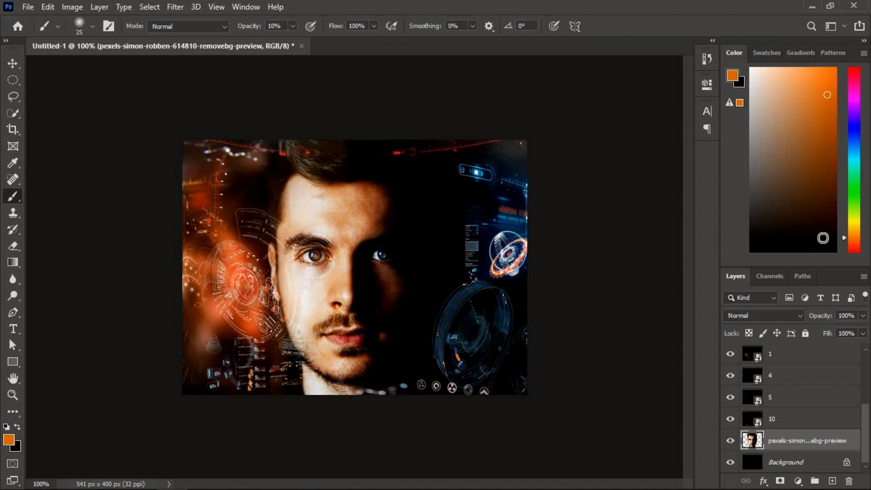
Change the brush's foreground colour to a medium blue and lower its opacity to 2%.
{"action": "left_click_drag", "start_coordinate": [844, 242], "coordinate": [845, 141]}
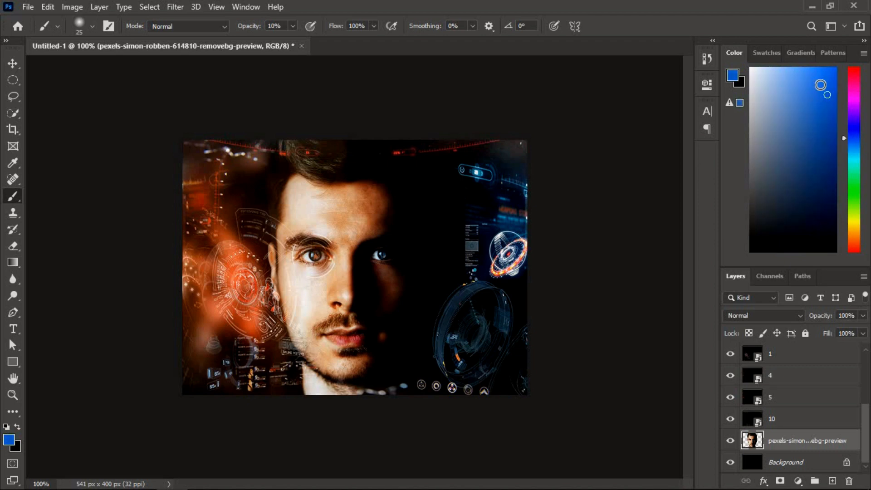
{"action": "left_click_drag", "start_coordinate": [820, 85], "coordinate": [817, 117]}
{"action": "key", "text": "BackSpace"}
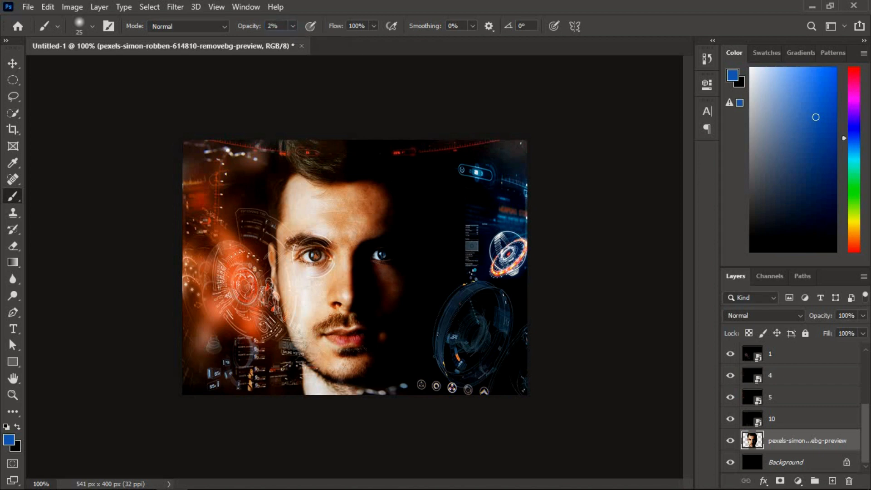